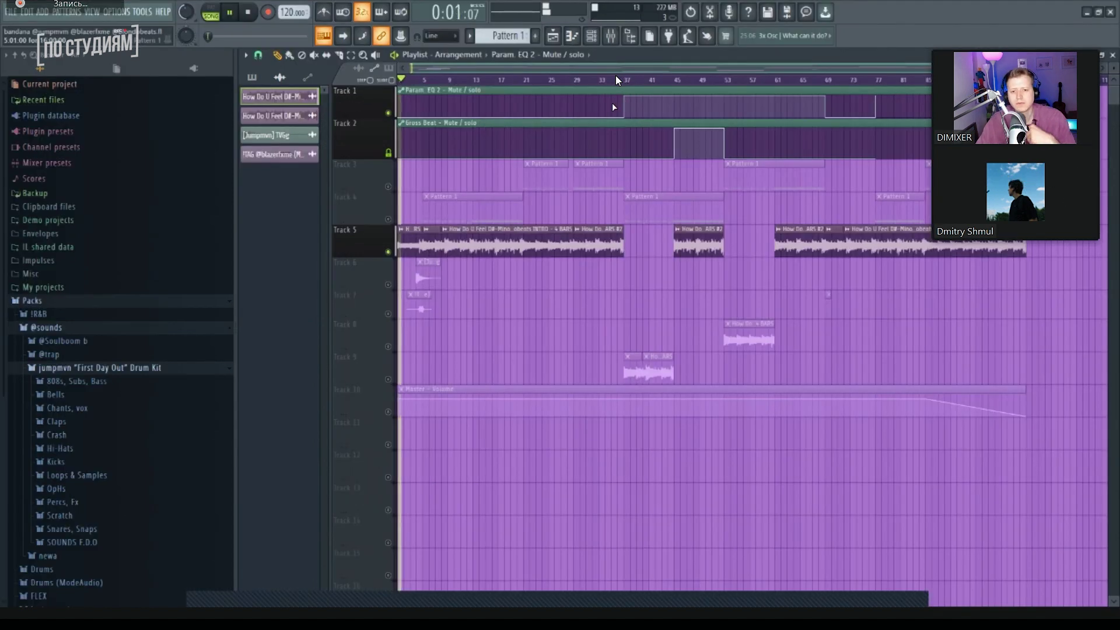
Step: Reactivate the muted playlist tracks so the whole arrangement is heard, and stop playback
{"action": "key", "text": "space"}
{"action": "left_click", "coordinate": [388, 411]}
{"action": "key", "text": "space"}
Step: Examine the channel settings of the first melody clip on Track 5
{"action": "scroll", "coordinate": [377, 402], "scroll_direction": "up", "scroll_amount": 5}
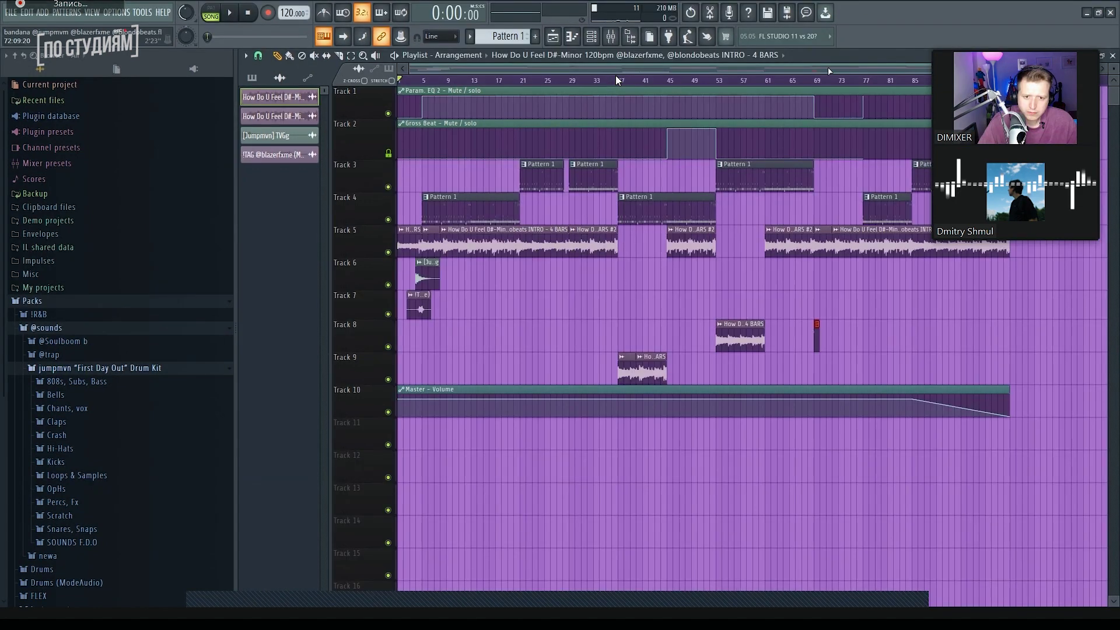
{"action": "scroll", "coordinate": [366, 257], "scroll_direction": "up", "scroll_amount": 6}
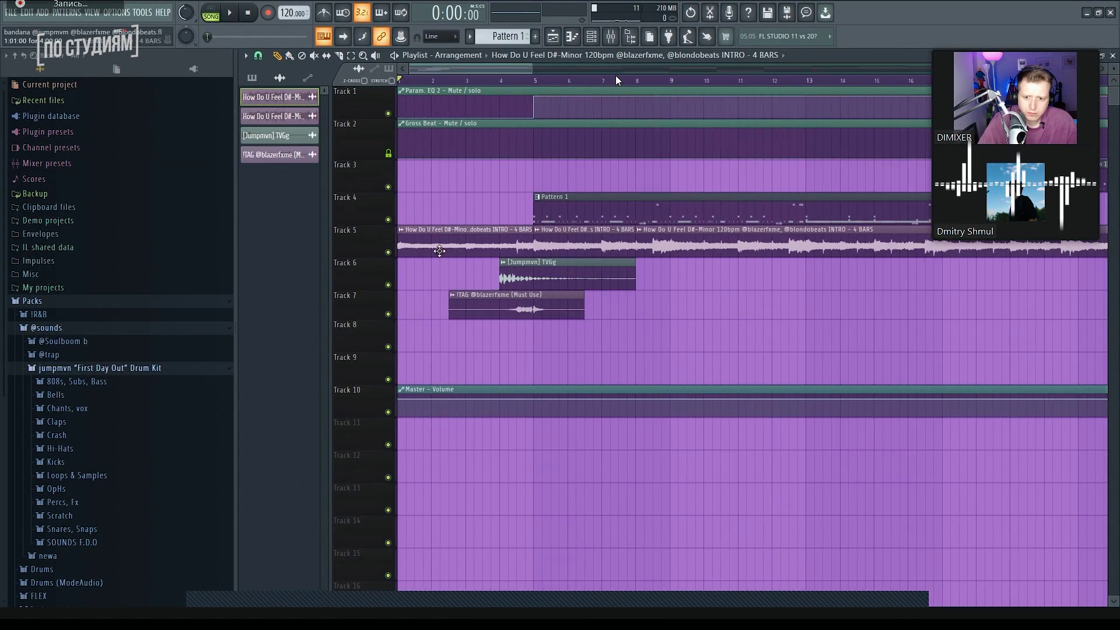
{"action": "double_click", "coordinate": [438, 250]}
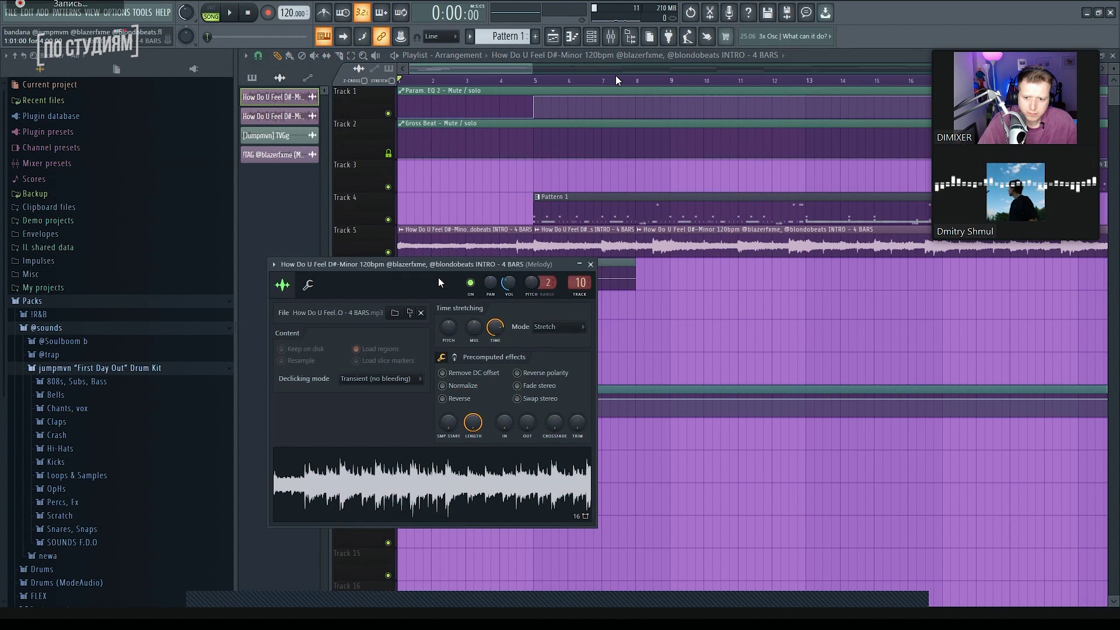
{"action": "left_click", "coordinate": [591, 264]}
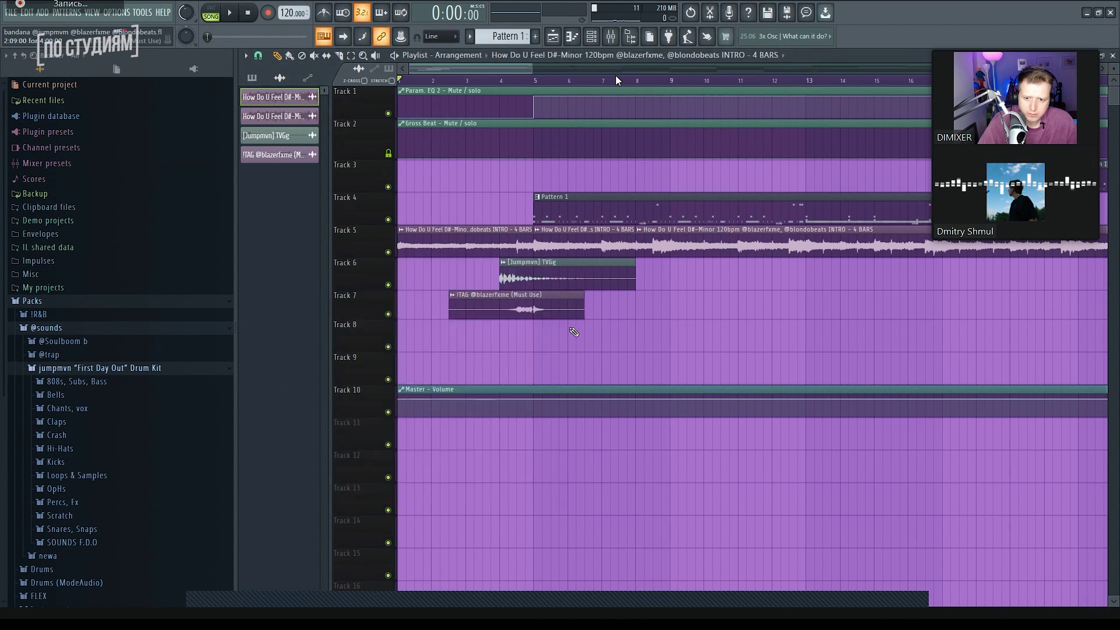
{"action": "scroll", "coordinate": [574, 332], "scroll_direction": "down", "scroll_amount": 8}
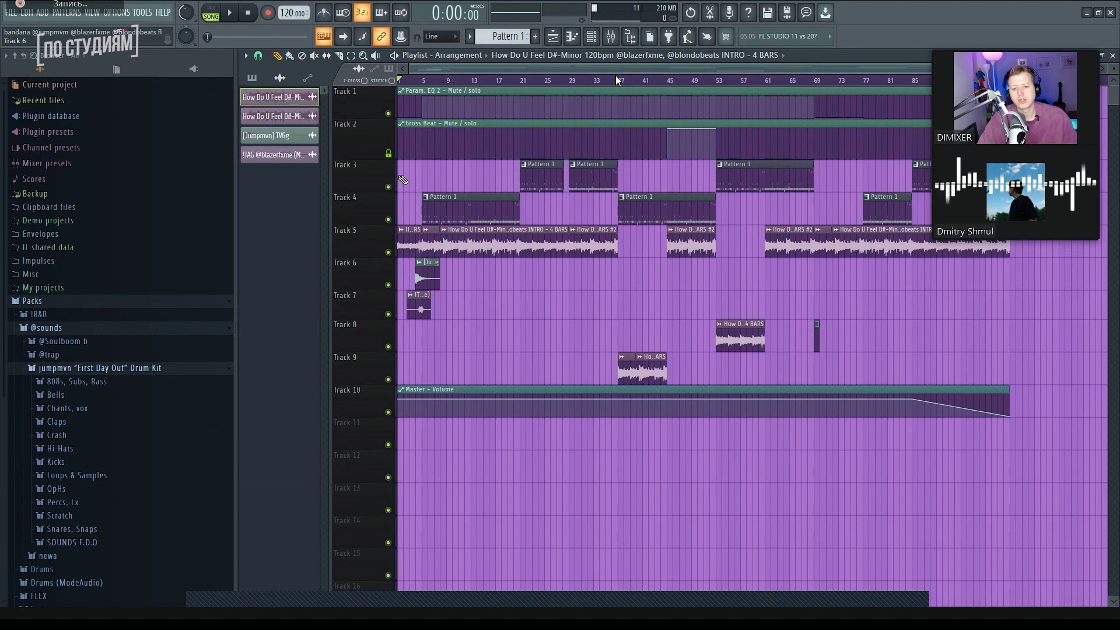
Step: Open the mixer and examine Fruity parametric EQ 2 on the Melody insert
{"action": "scroll", "coordinate": [365, 186], "scroll_direction": "up", "scroll_amount": 4}
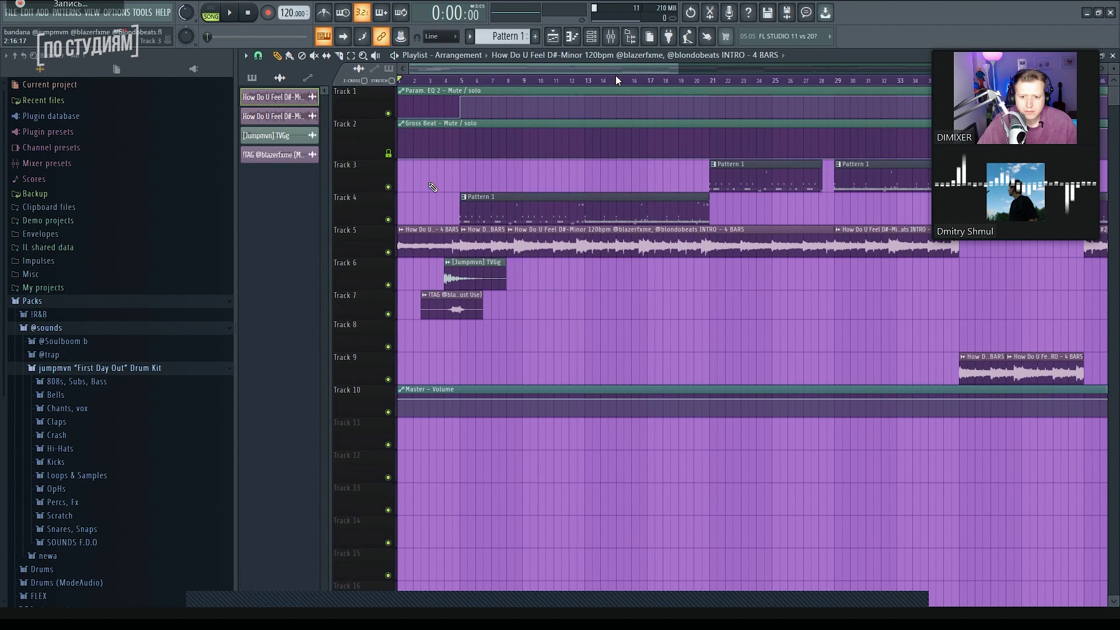
{"action": "scroll", "coordinate": [618, 80], "scroll_direction": "down", "scroll_amount": 3}
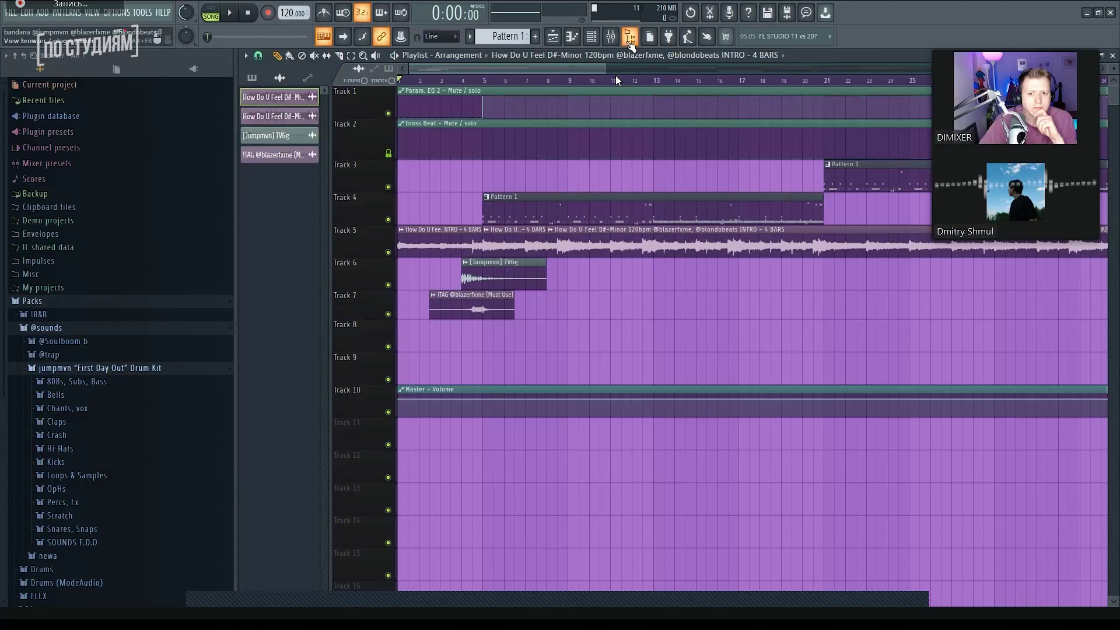
{"action": "left_click", "coordinate": [611, 36]}
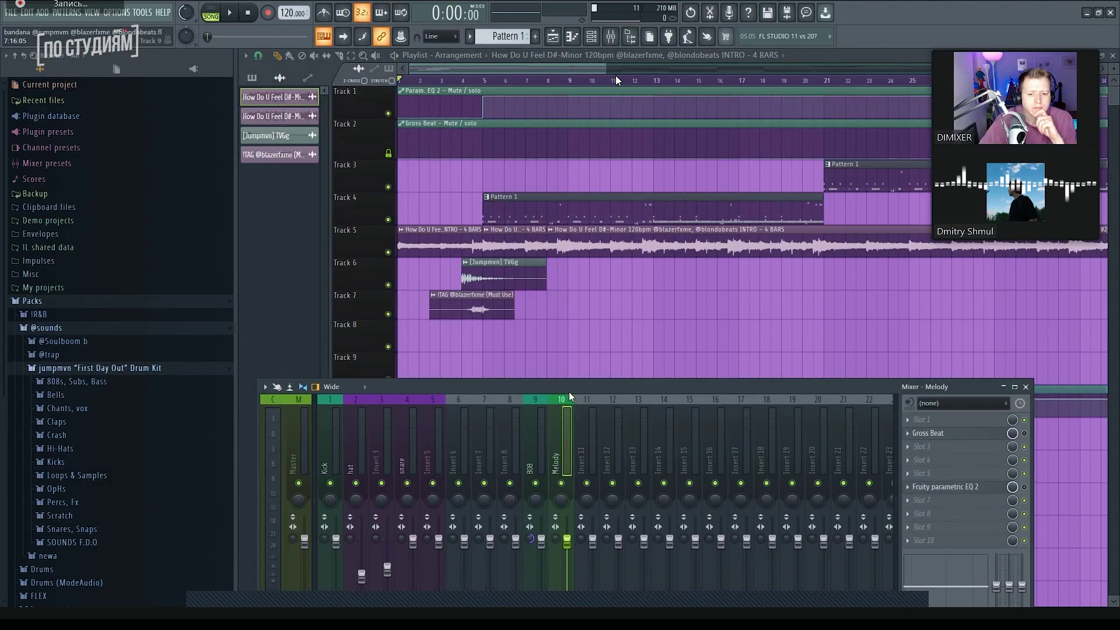
{"action": "left_click", "coordinate": [939, 487]}
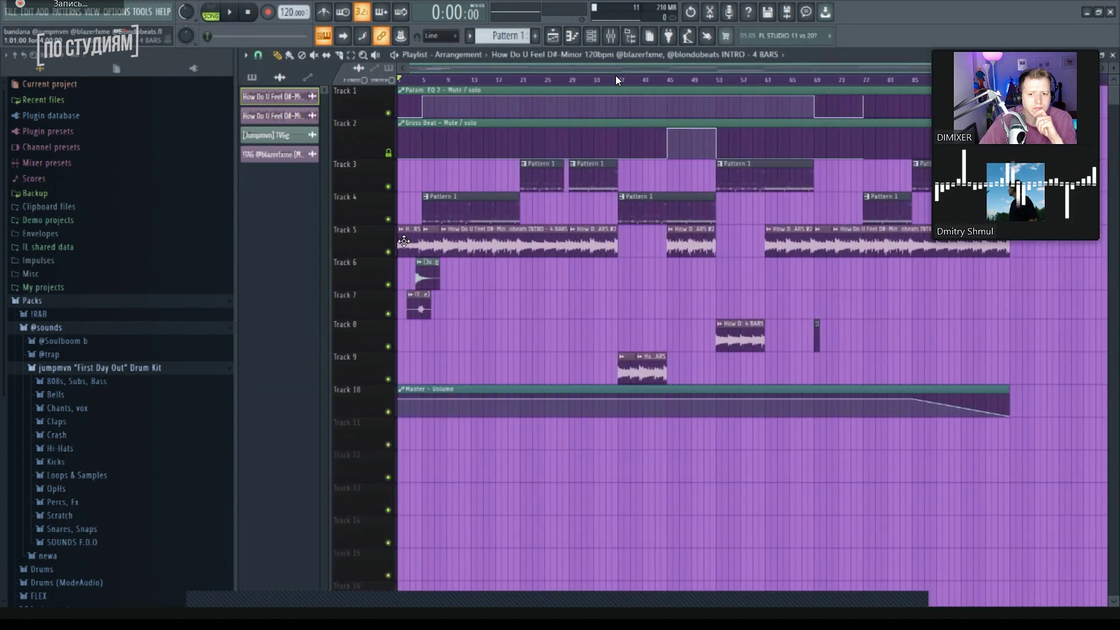
Step: Move the playhead to bar 37 and examine the channel settings of the melody clips starting there on Track 9
{"action": "scroll", "coordinate": [404, 241], "scroll_direction": "up", "scroll_amount": 4}
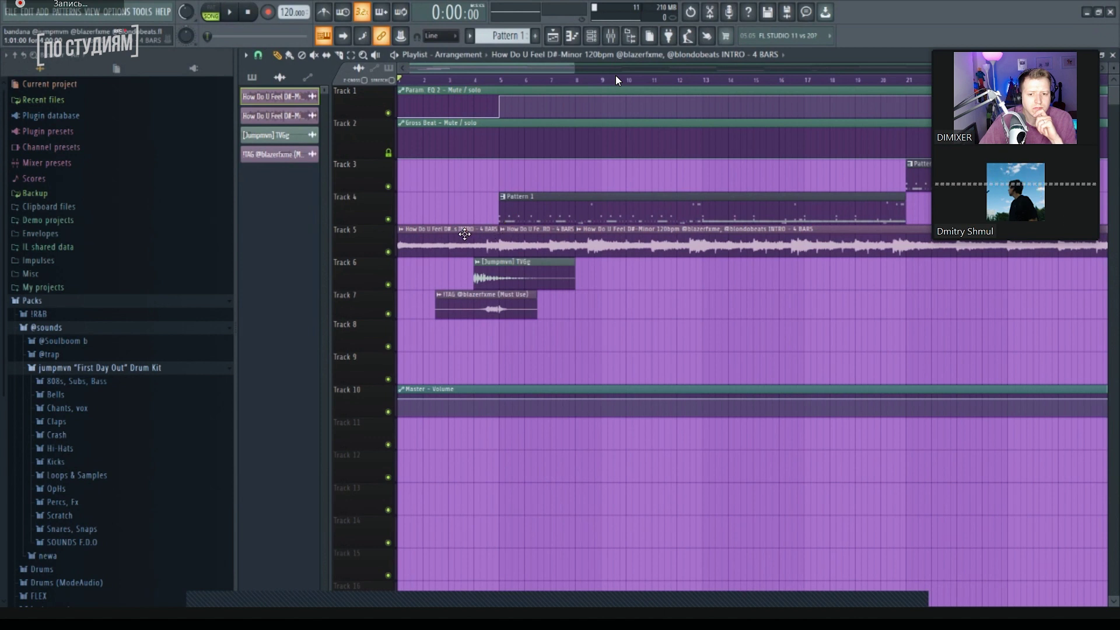
{"action": "scroll", "coordinate": [466, 234], "scroll_direction": "down", "scroll_amount": 4}
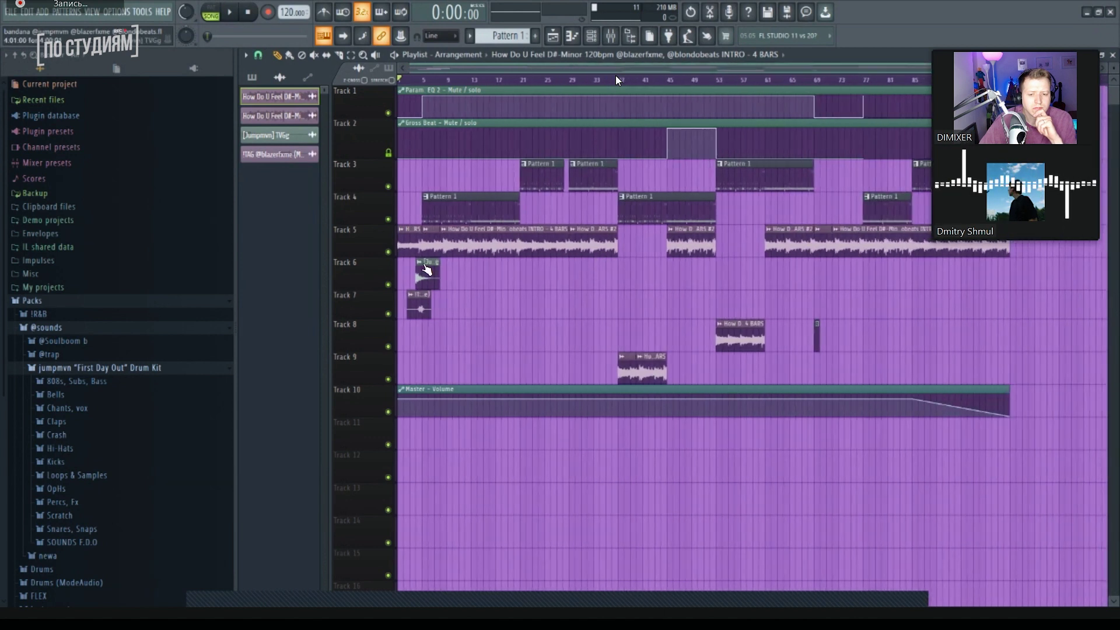
{"action": "scroll", "coordinate": [514, 270], "scroll_direction": "up", "scroll_amount": 4}
{"action": "scroll", "coordinate": [705, 296], "scroll_direction": "down", "scroll_amount": 2}
{"action": "scroll", "coordinate": [692, 295], "scroll_direction": "down", "scroll_amount": 2}
{"action": "left_click_drag", "start_coordinate": [427, 79], "coordinate": [618, 80]}
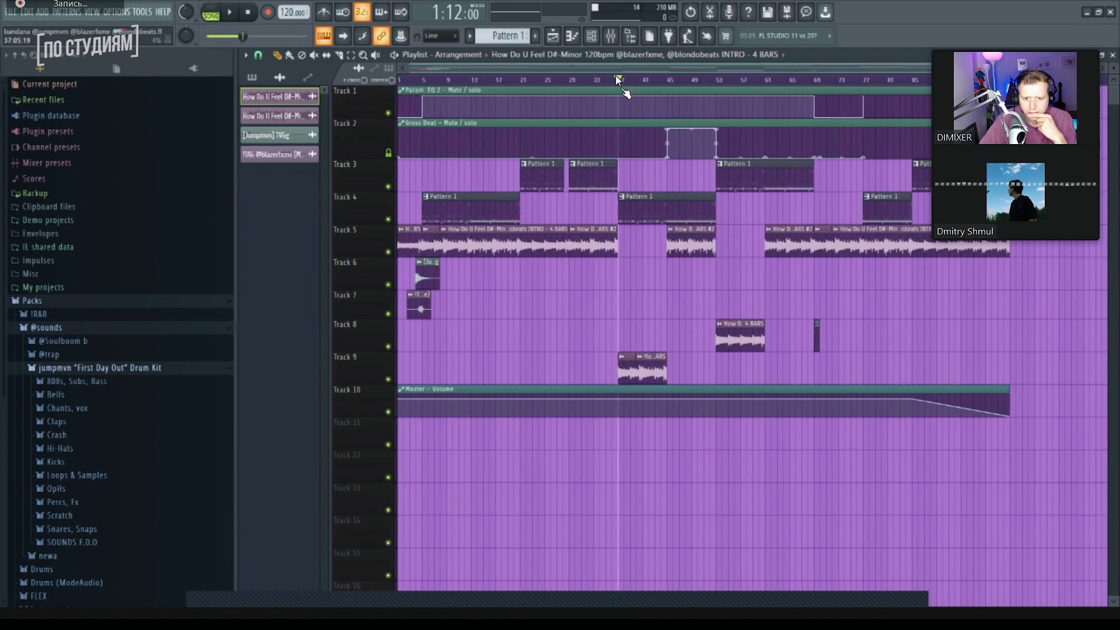
{"action": "left_click", "coordinate": [623, 356]}
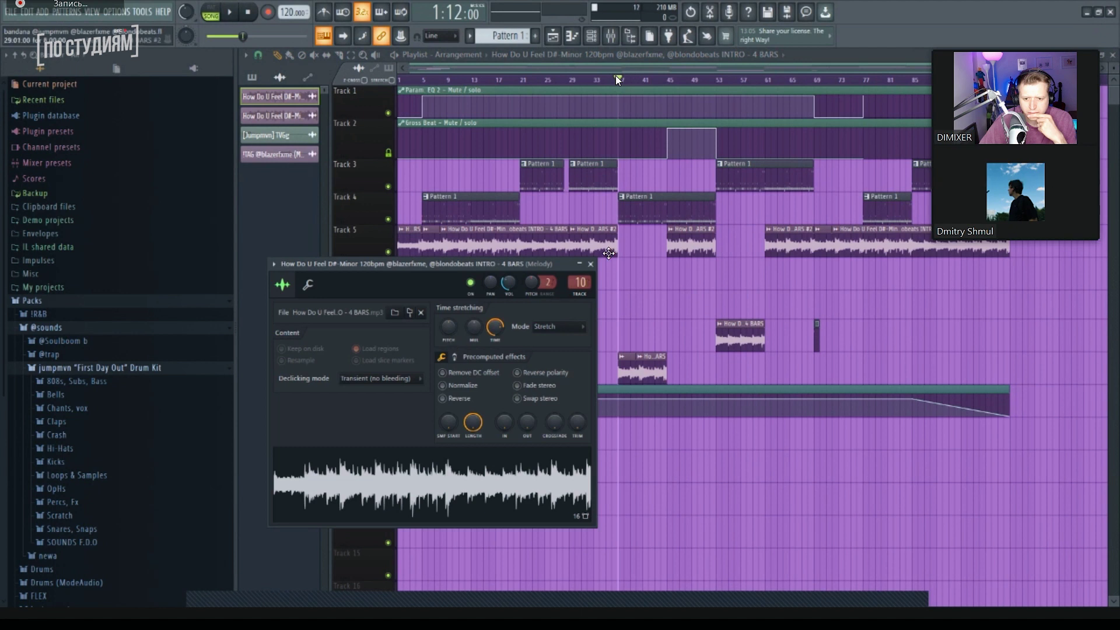
{"action": "left_click", "coordinate": [587, 261]}
{"action": "left_click", "coordinate": [623, 356]}
{"action": "left_click", "coordinate": [628, 168]}
Step: Move the playhead to bar 45 and examine the channel settings of the melody clip there on Track 5
{"action": "left_click", "coordinate": [669, 80]}
{"action": "left_click", "coordinate": [677, 228]}
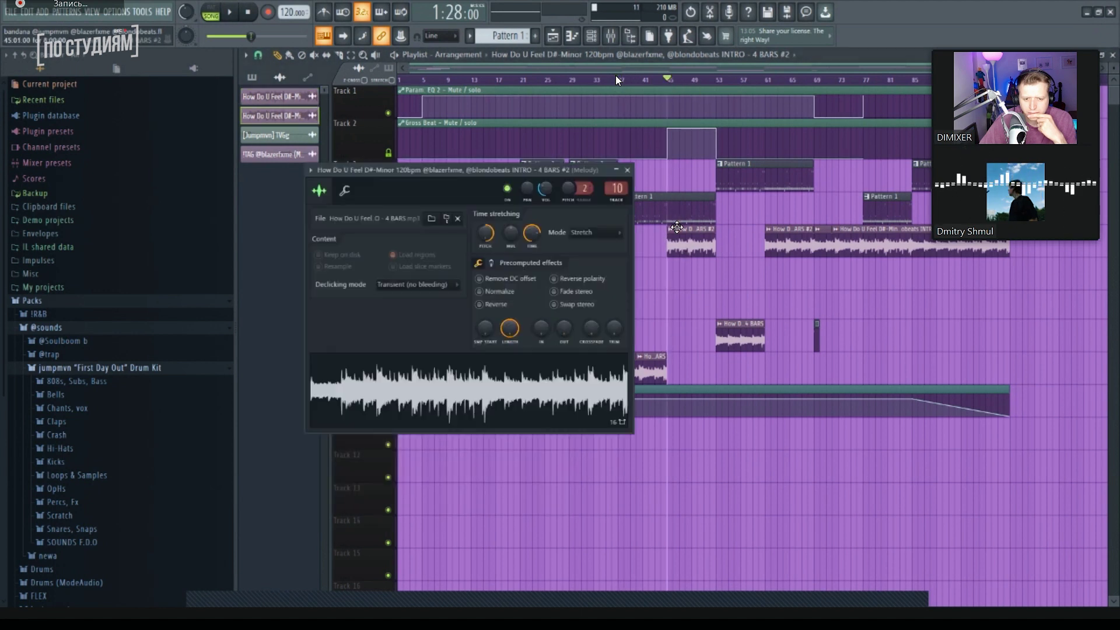
{"action": "left_click", "coordinate": [627, 169]}
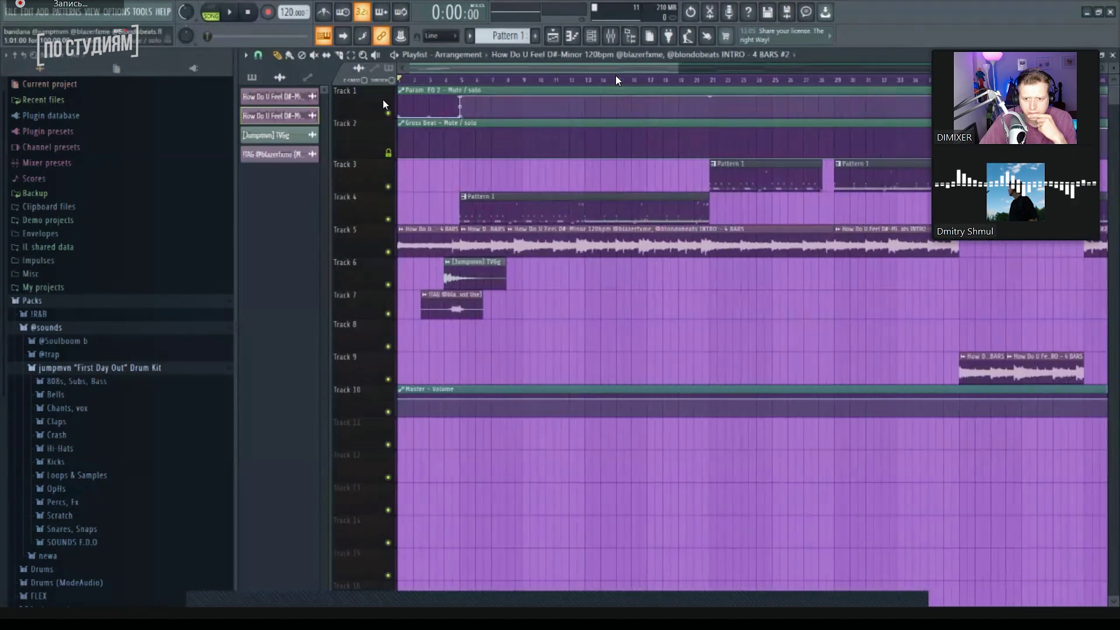
Step: Play the arrangement from the start and open Fruity parametric EQ 2 on the Melody mixer insert
{"action": "scroll", "coordinate": [357, 123], "scroll_direction": "up", "scroll_amount": 4}
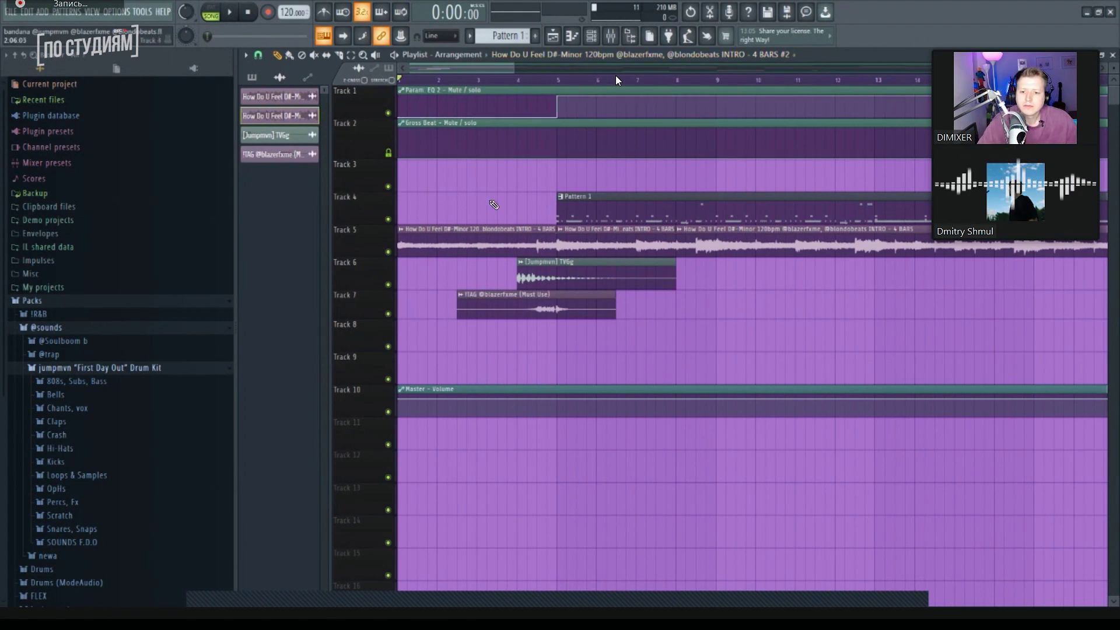
{"action": "key", "text": "space"}
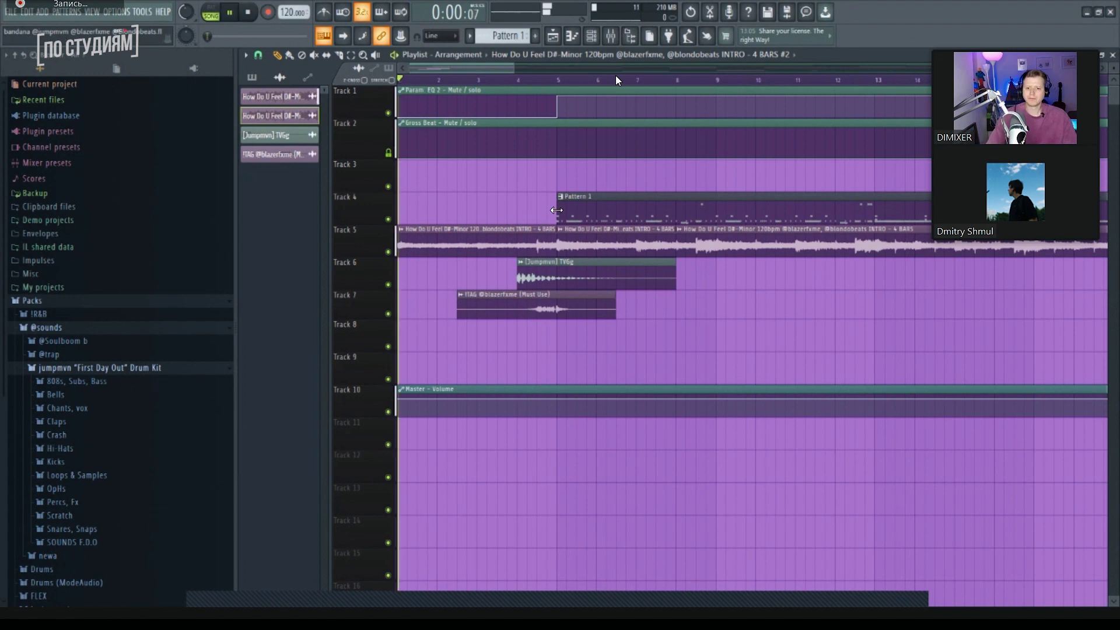
{"action": "scroll", "coordinate": [502, 212], "scroll_direction": "down", "scroll_amount": 5}
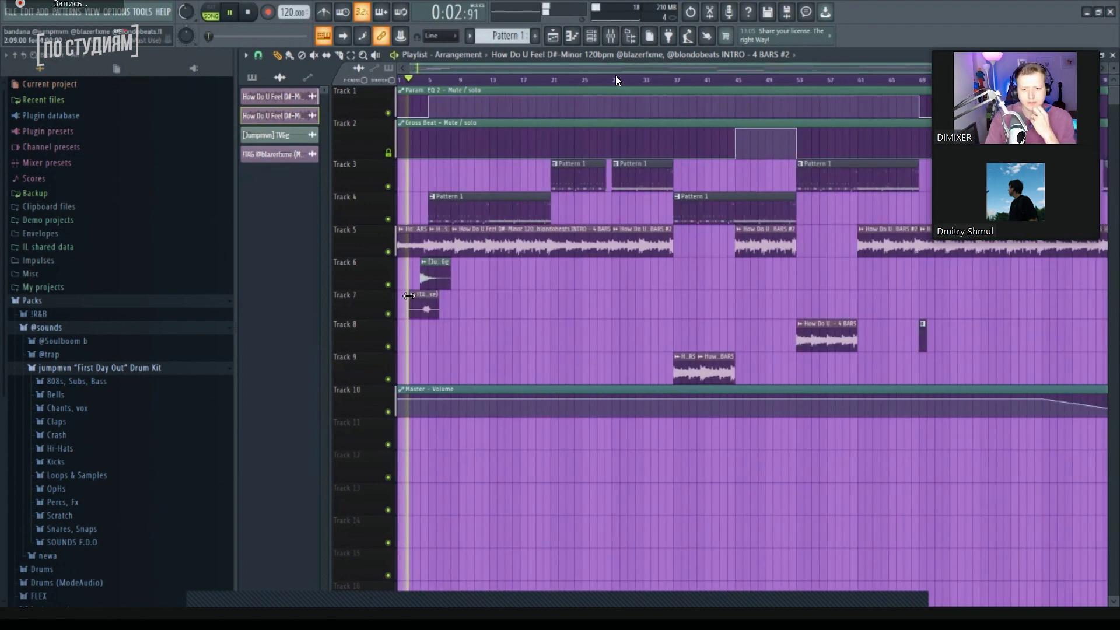
{"action": "scroll", "coordinate": [408, 294], "scroll_direction": "up", "scroll_amount": 4}
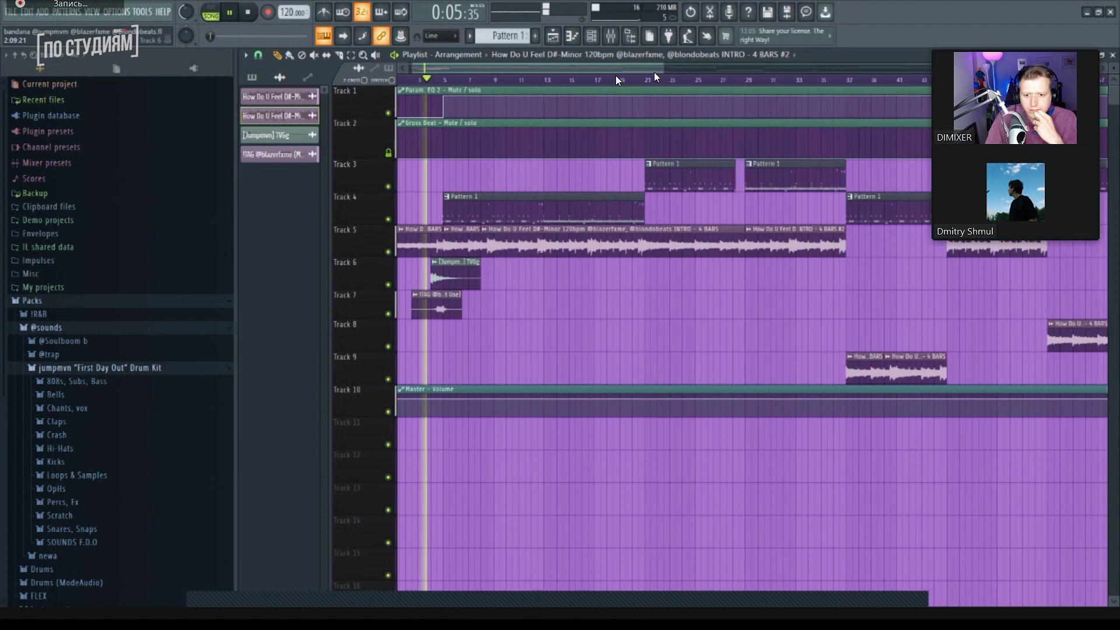
{"action": "key", "text": "F9"}
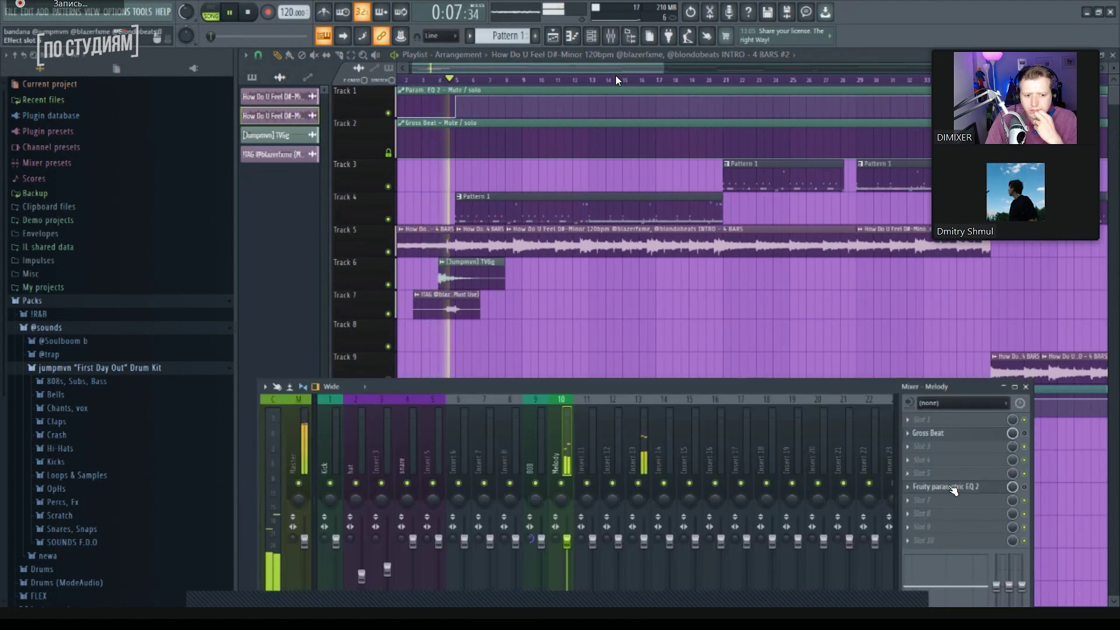
{"action": "left_click", "coordinate": [933, 486]}
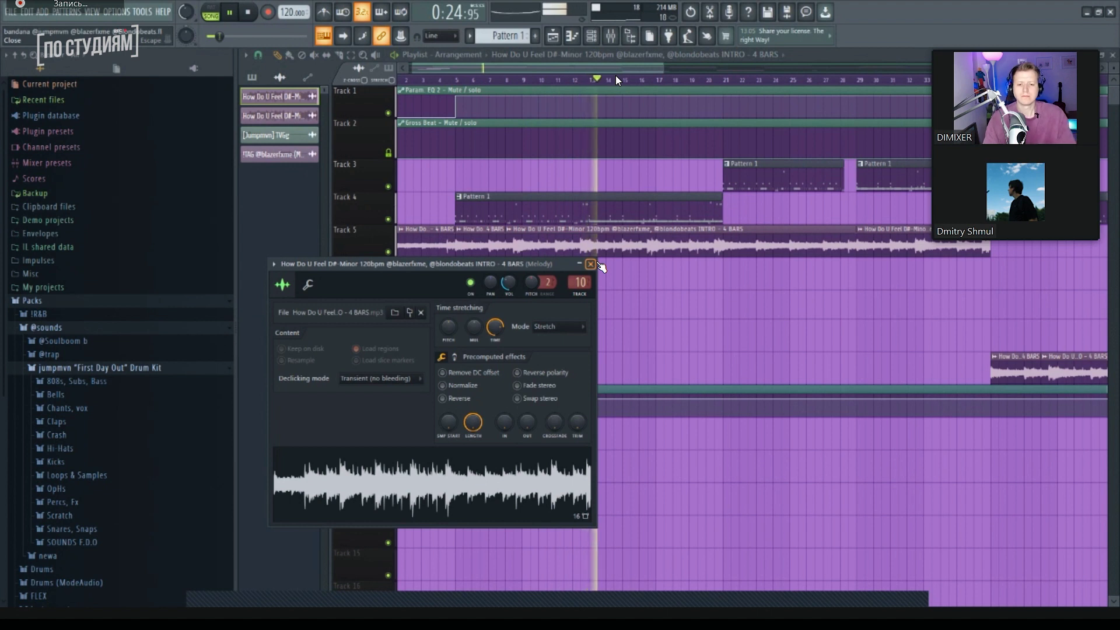
Step: Stop playback just before bar 29 and inspect the channel settings of the melody clips around that bar on Track 5
{"action": "left_click", "coordinate": [591, 264]}
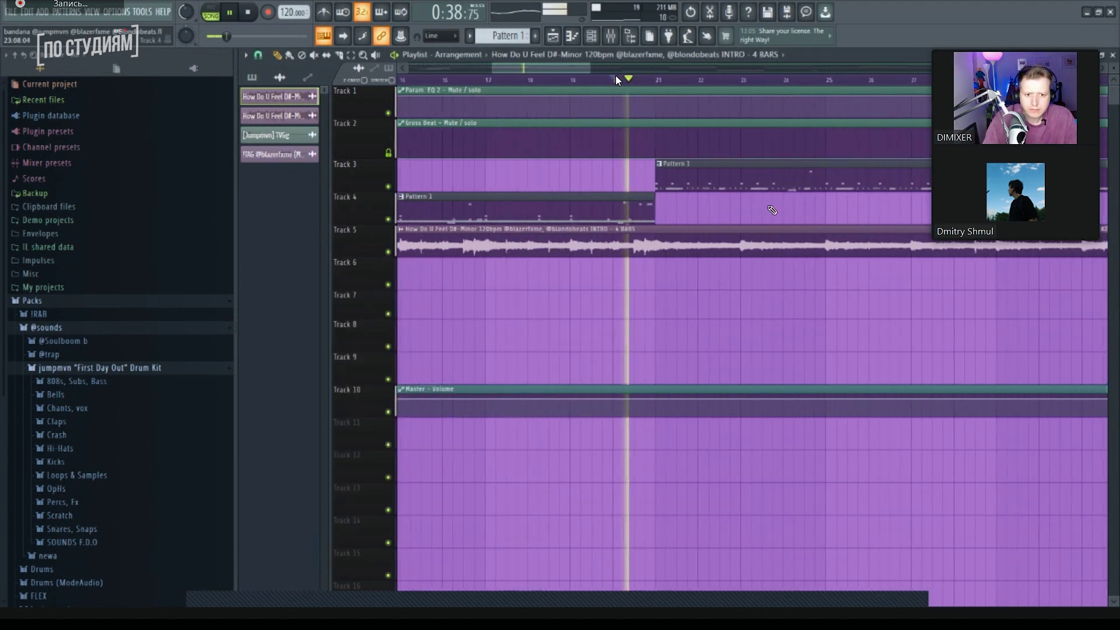
{"action": "double_click", "coordinate": [690, 228]}
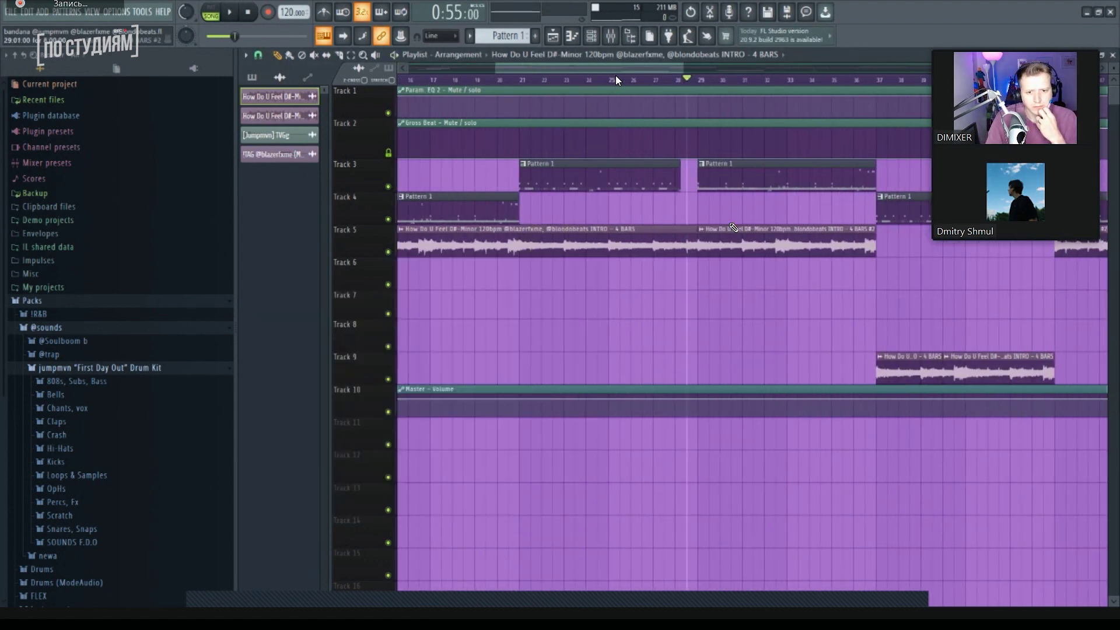
{"action": "double_click", "coordinate": [733, 227]}
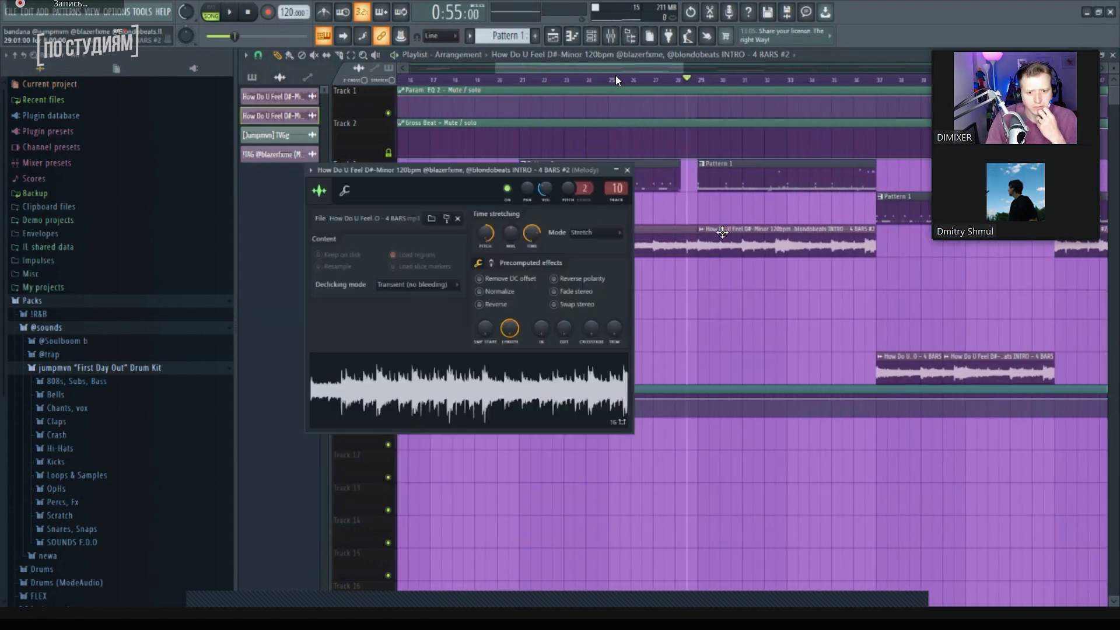
{"action": "left_click", "coordinate": [632, 172]}
Step: Play the transition at bar 29 with the following melody clip's channel settings open, and move that window clear of the playlist
{"action": "scroll", "coordinate": [745, 168], "scroll_direction": "down", "scroll_amount": 4}
{"action": "key", "text": "space"}
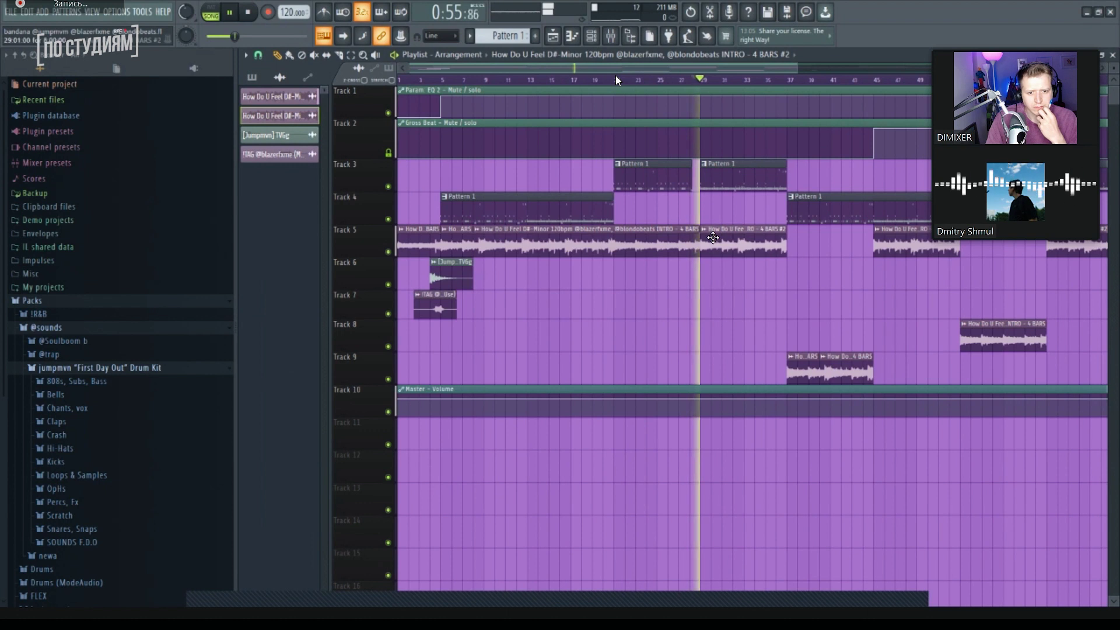
{"action": "double_click", "coordinate": [712, 232]}
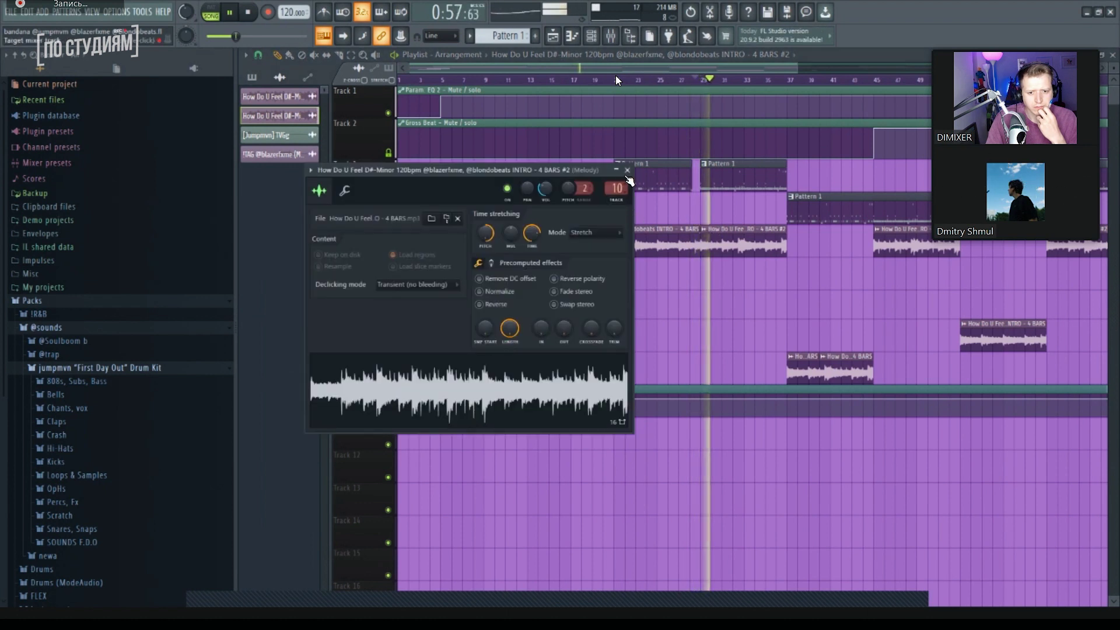
{"action": "scroll", "coordinate": [670, 219], "scroll_direction": "down", "scroll_amount": 3}
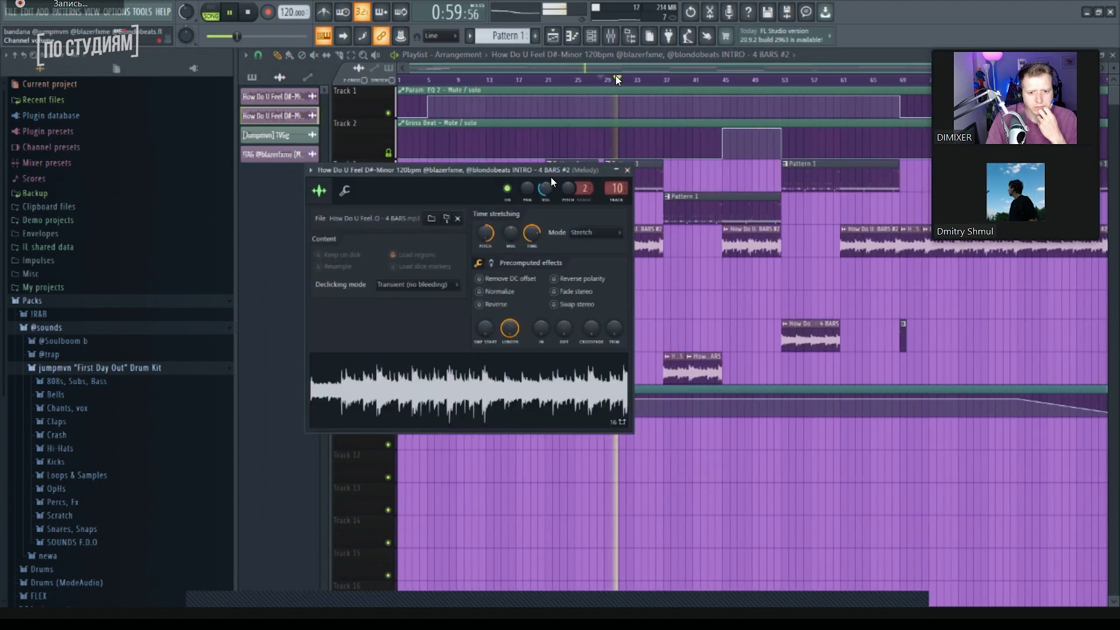
{"action": "left_click_drag", "start_coordinate": [551, 173], "coordinate": [386, 262]}
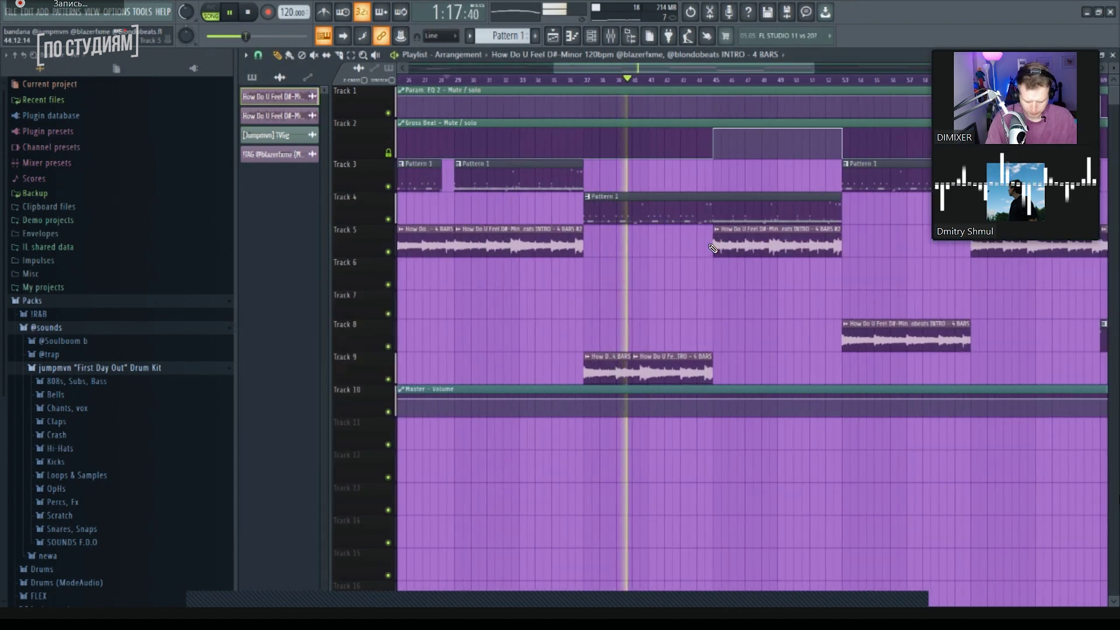
Step: Inspect the channel settings of the Track 5 melody clip at bar 45, repositioning the window before closing it
{"action": "double_click", "coordinate": [745, 246]}
{"action": "left_click_drag", "start_coordinate": [382, 268], "coordinate": [507, 286]}
{"action": "key", "text": "Escape"}
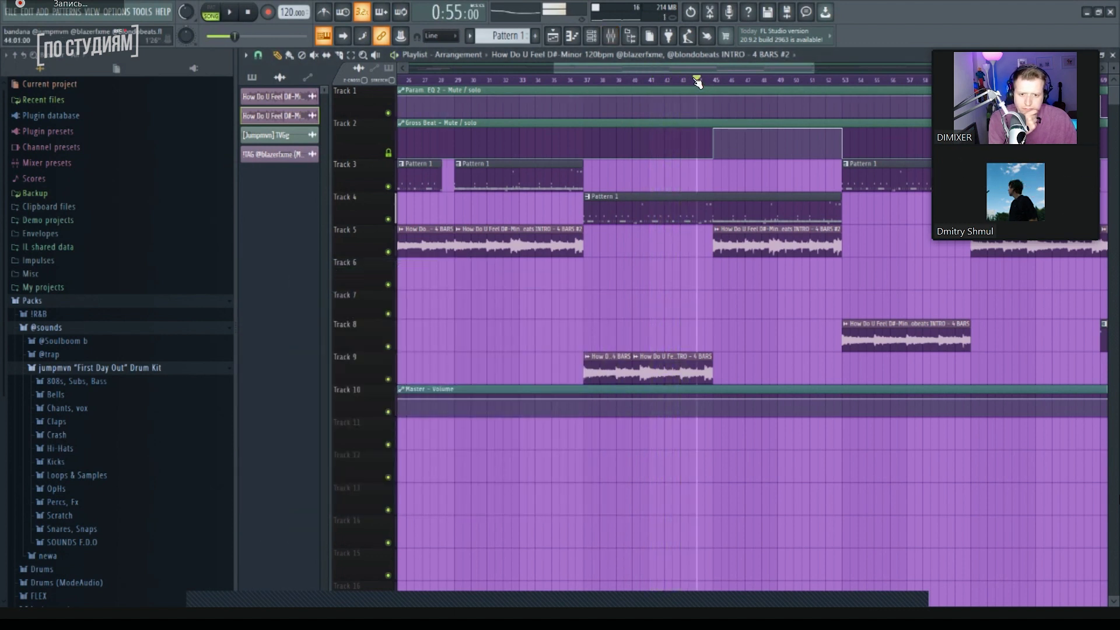
Step: Examine Gross Beat on the Melody mixer insert while playing into bar 45, and stop playback
{"action": "key", "text": "F9"}
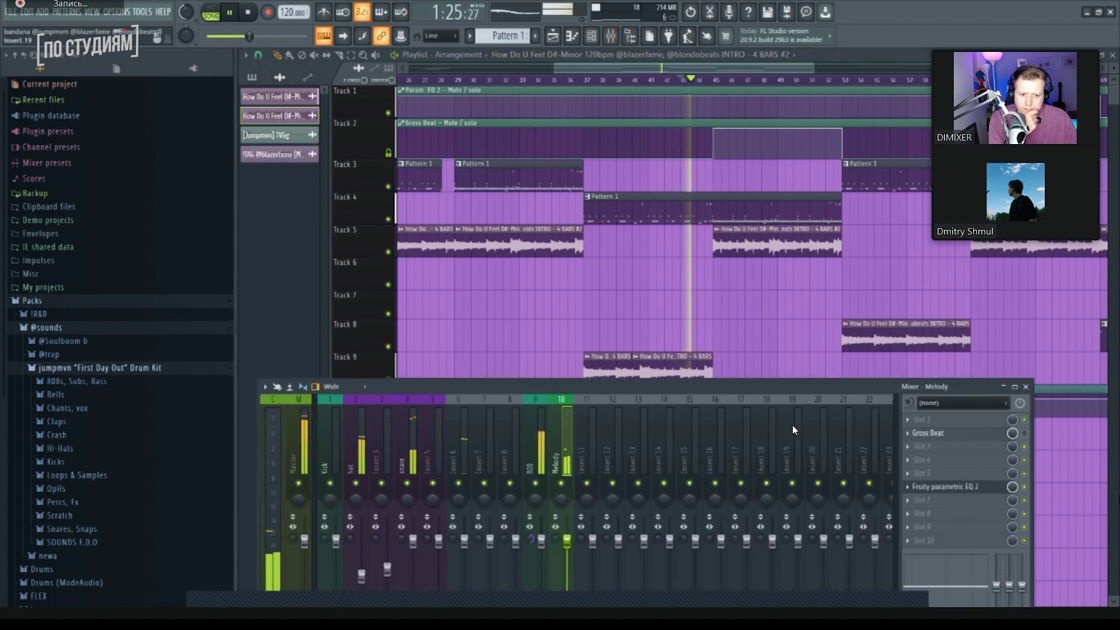
{"action": "left_click", "coordinate": [931, 433]}
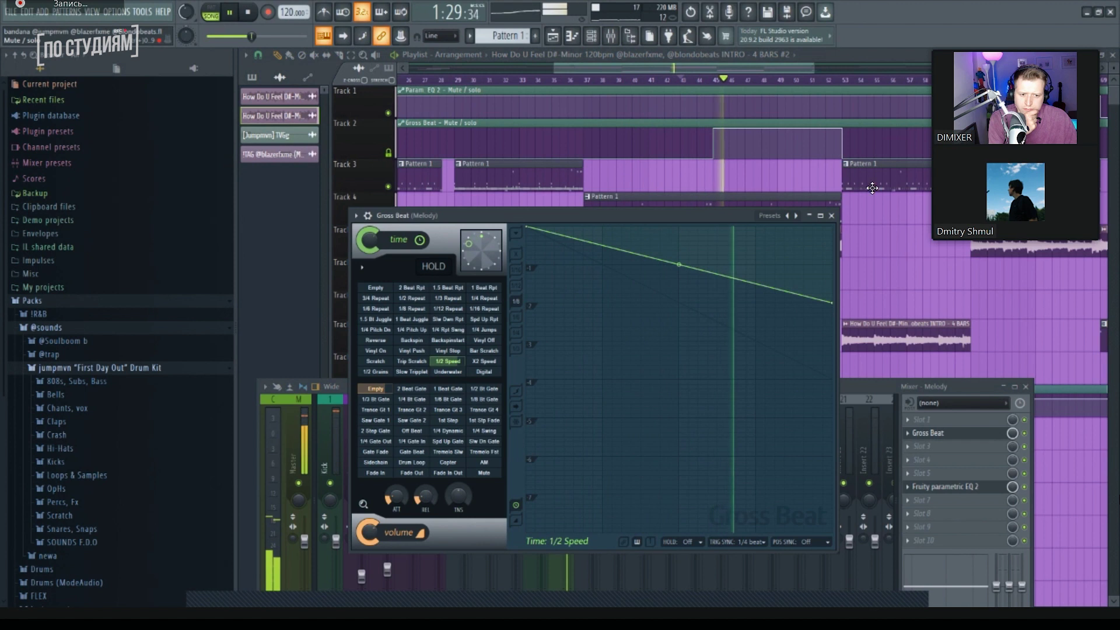
{"action": "left_click", "coordinate": [830, 60]}
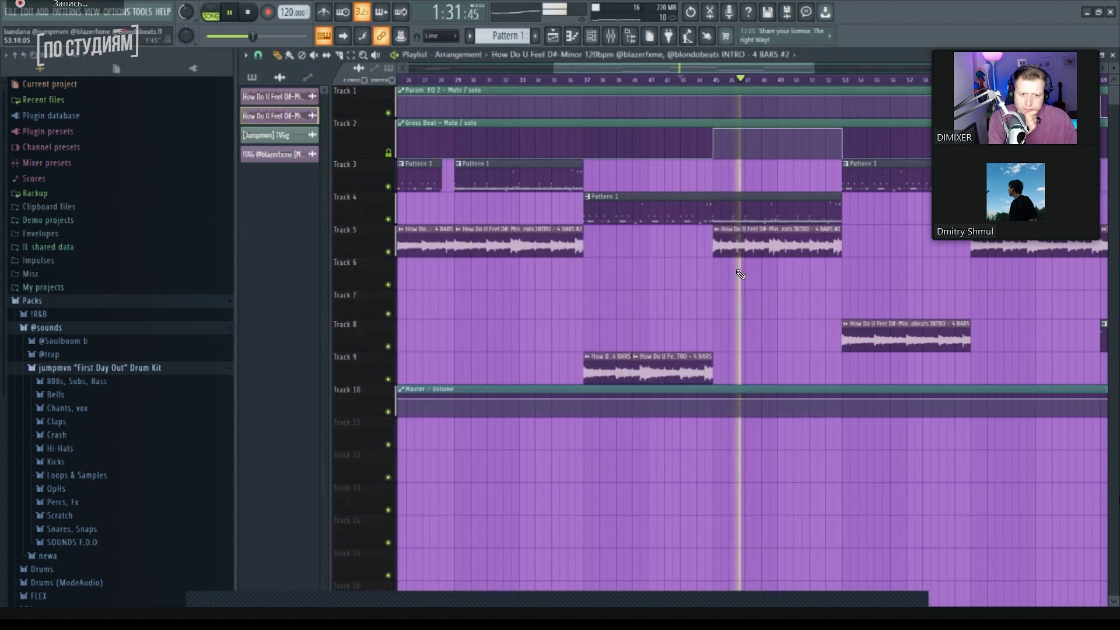
{"action": "scroll", "coordinate": [725, 277], "scroll_direction": "down", "scroll_amount": 4}
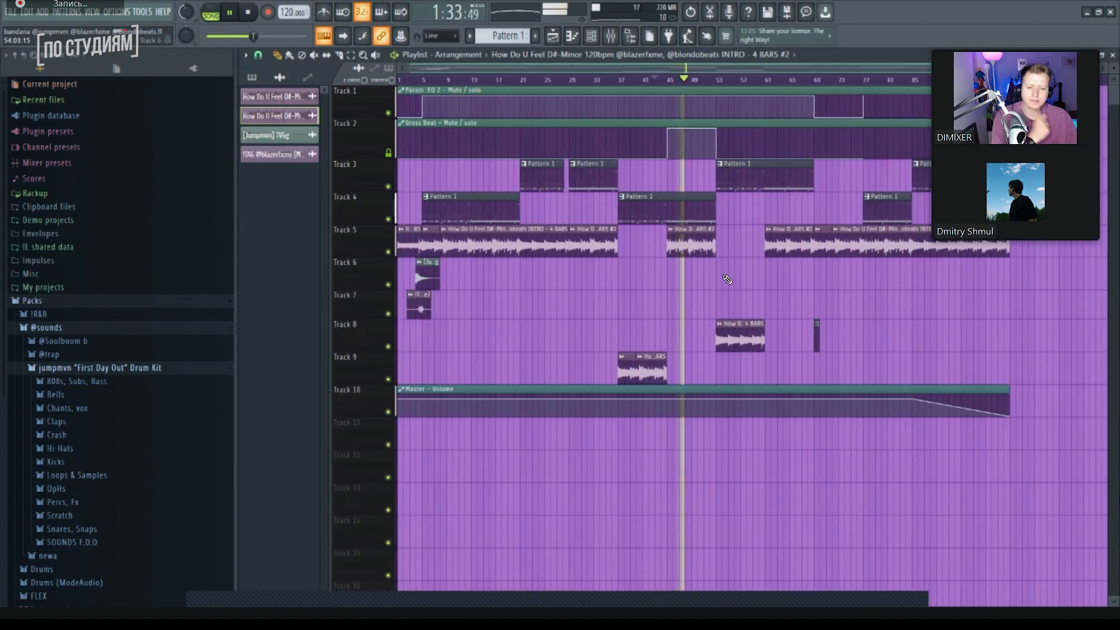
{"action": "key", "text": "space"}
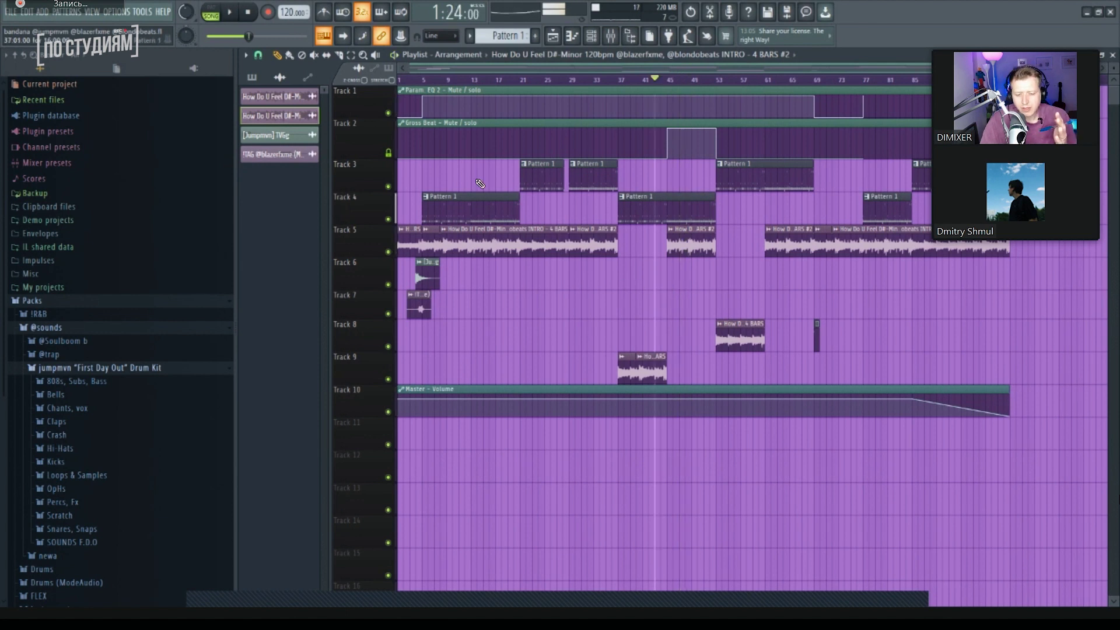
{"action": "scroll", "coordinate": [467, 79], "scroll_direction": "up", "scroll_amount": 3}
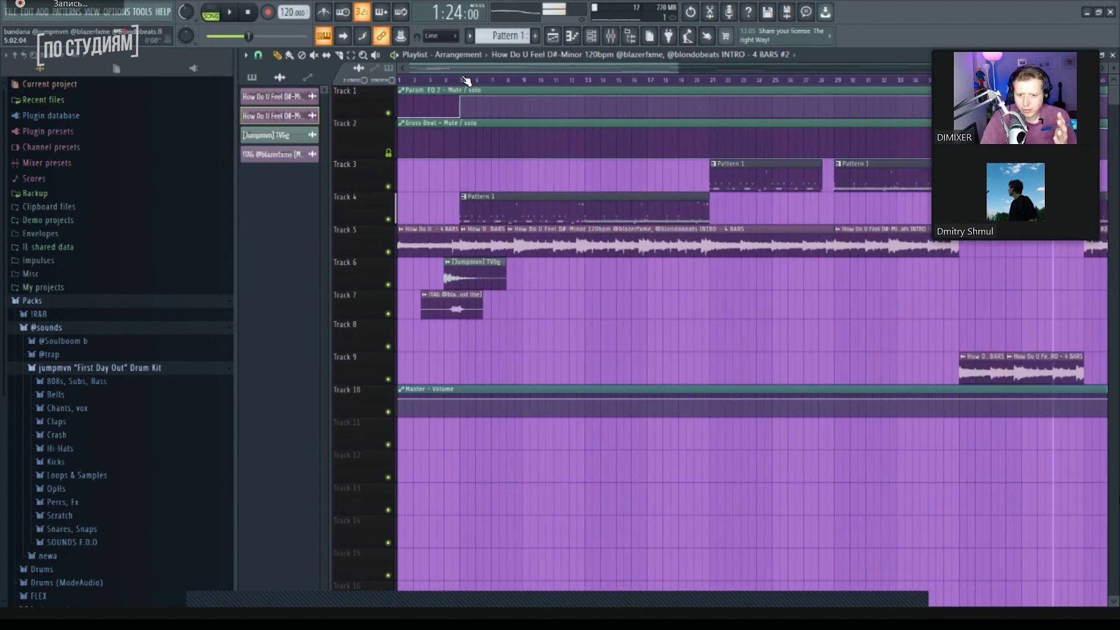
Step: Place the playhead at bar 5 and mute Tracks 6 and 7 in the playlist
{"action": "left_click", "coordinate": [467, 80]}
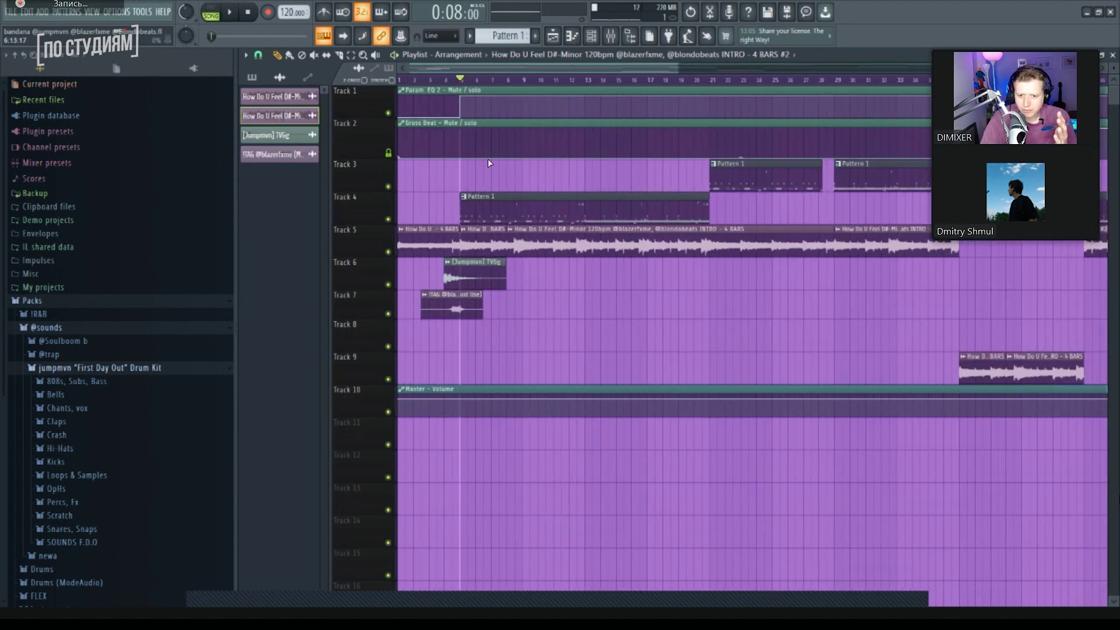
{"action": "left_click", "coordinate": [388, 313]}
{"action": "left_click", "coordinate": [388, 285]}
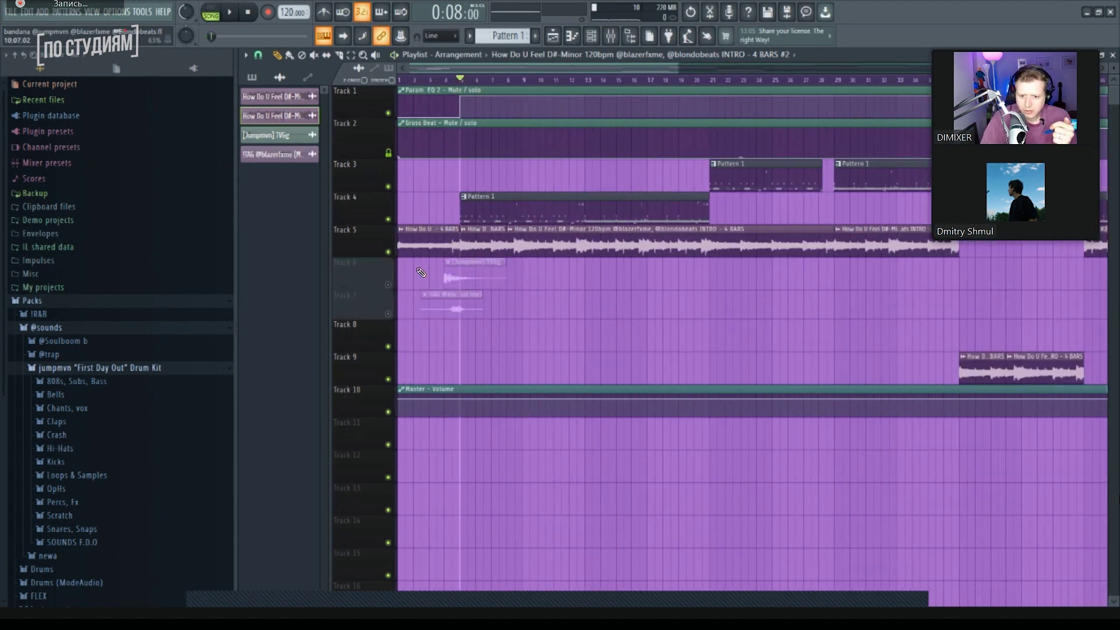
Step: Shrink the playlist to a smaller window alongside the channel rack and mixer, and show the patterns in its picker
{"action": "key", "text": "F9"}
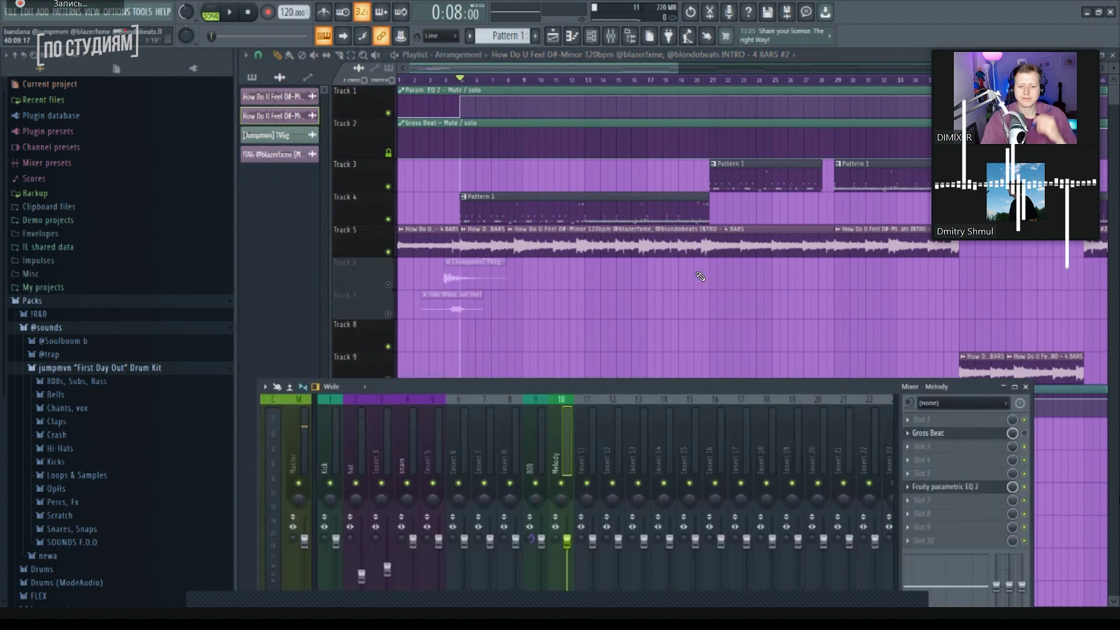
{"action": "double_click", "coordinate": [571, 55]}
{"action": "left_click", "coordinate": [485, 64]}
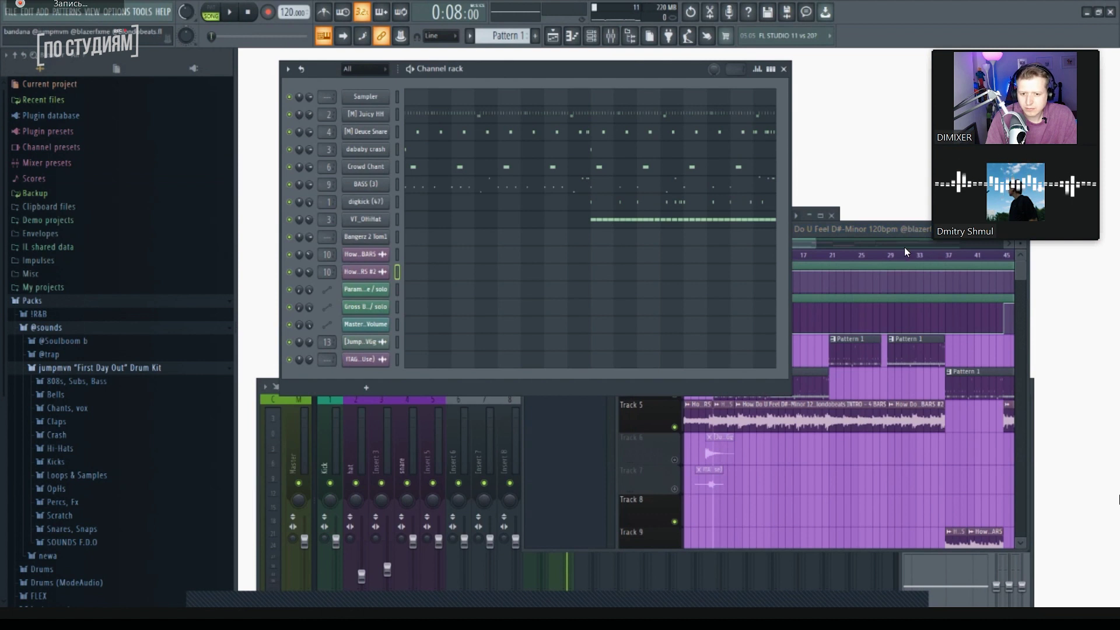
{"action": "left_click", "coordinate": [806, 235]}
{"action": "scroll", "coordinate": [815, 259], "scroll_direction": "down", "scroll_amount": 3}
{"action": "left_click_drag", "start_coordinate": [589, 68], "coordinate": [550, 76]}
{"action": "left_click", "coordinate": [572, 425]}
{"action": "scroll", "coordinate": [572, 425], "scroll_direction": "up", "scroll_amount": 5}
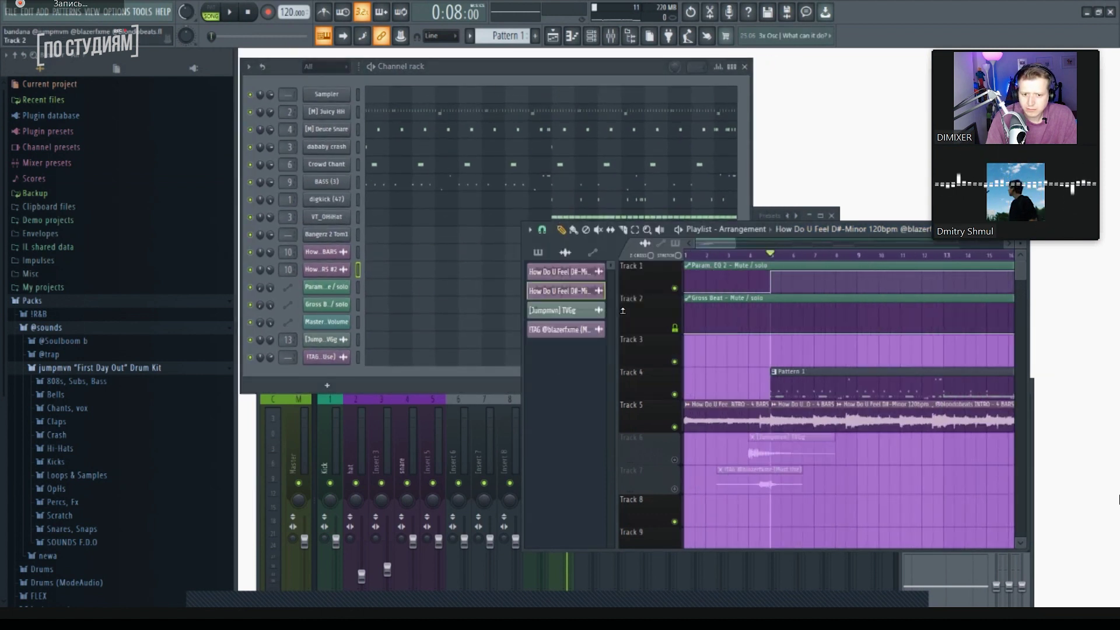
{"action": "left_click", "coordinate": [538, 252]}
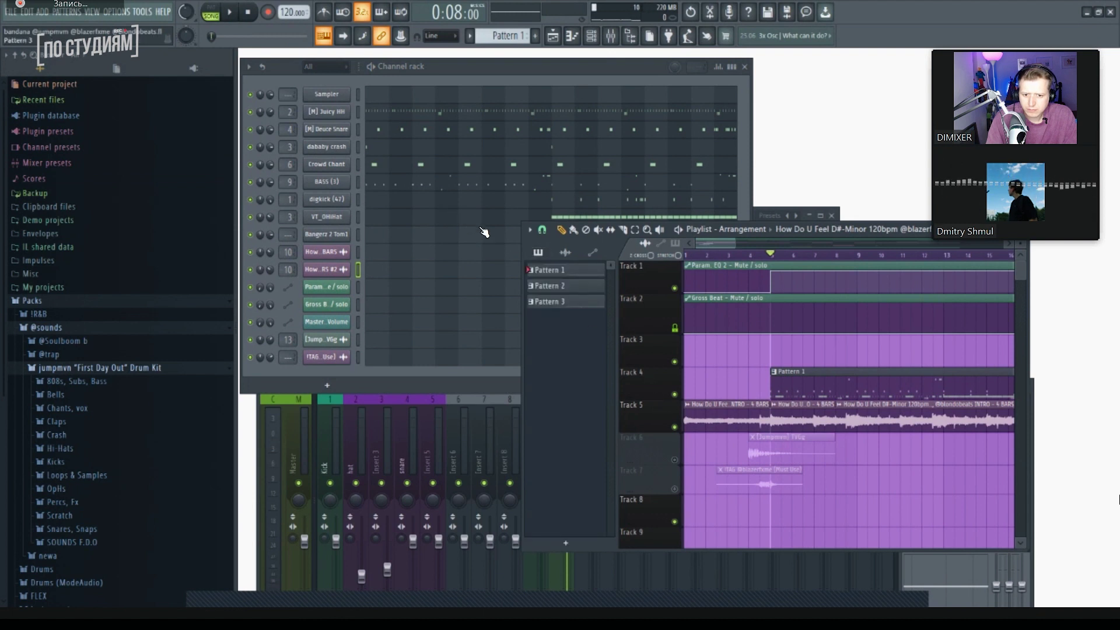
Step: Mute Track 5, play the drums from bar 5, and select the 808 mixer insert with the mixer placed below the channel rack
{"action": "scroll", "coordinate": [690, 428], "scroll_direction": "down", "scroll_amount": 4}
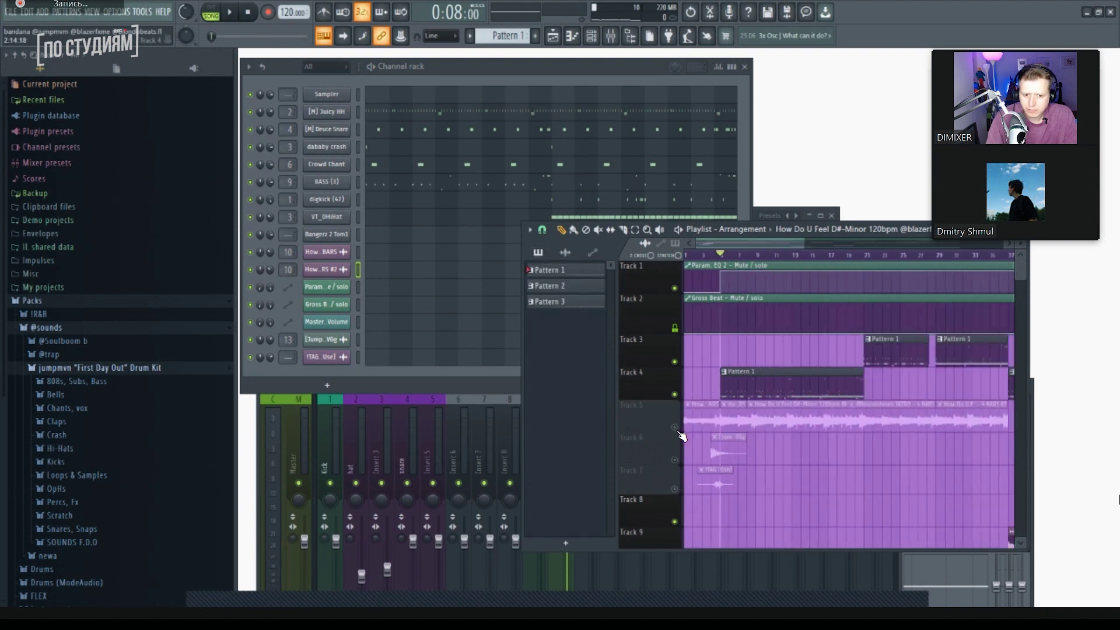
{"action": "key", "text": "space"}
{"action": "left_click", "coordinate": [463, 384]}
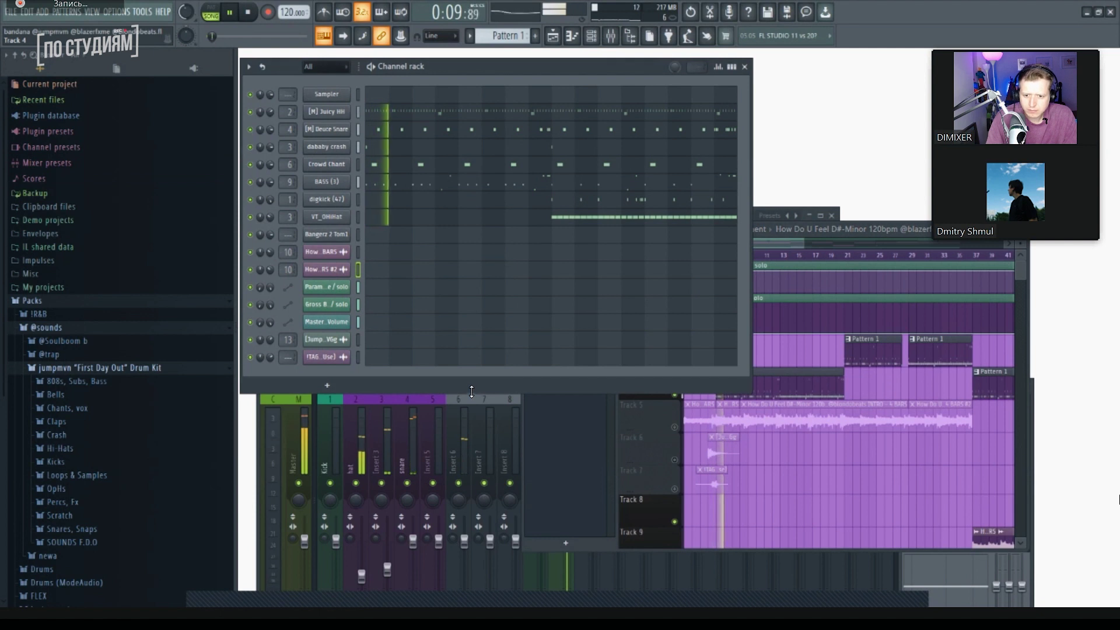
{"action": "left_click", "coordinate": [488, 422]}
{"action": "left_click", "coordinate": [534, 425]}
{"action": "left_click_drag", "start_coordinate": [547, 390], "coordinate": [540, 400]}
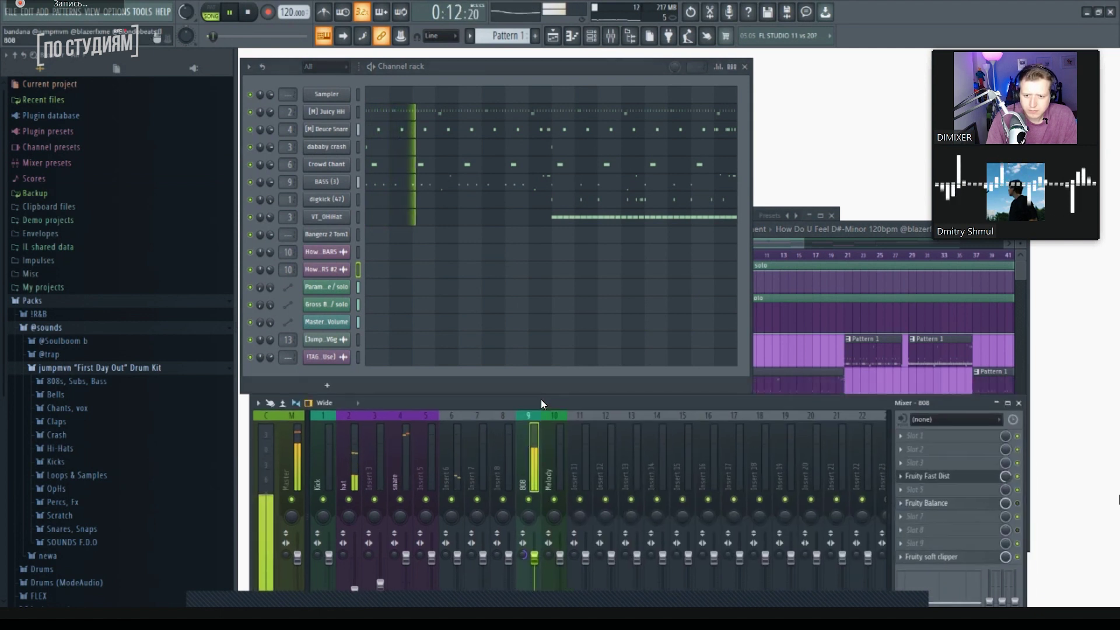
Step: Inspect the Fruity soft clipper and Fruity Fast Dist settings on the 808 insert, and stop playback
{"action": "left_click", "coordinate": [938, 555]}
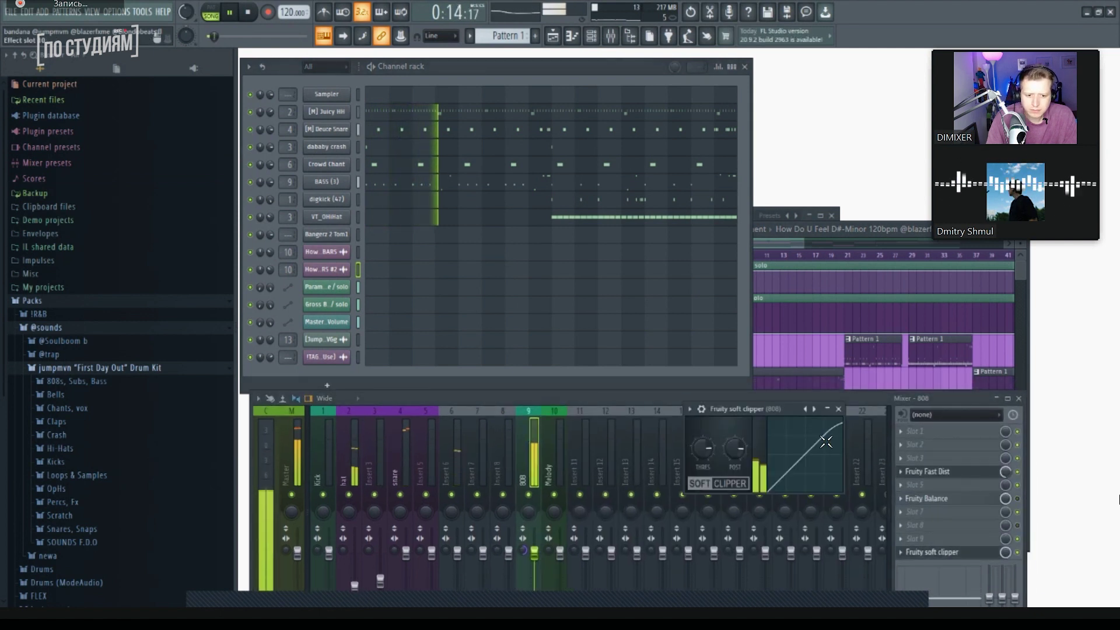
{"action": "left_click", "coordinate": [844, 409]}
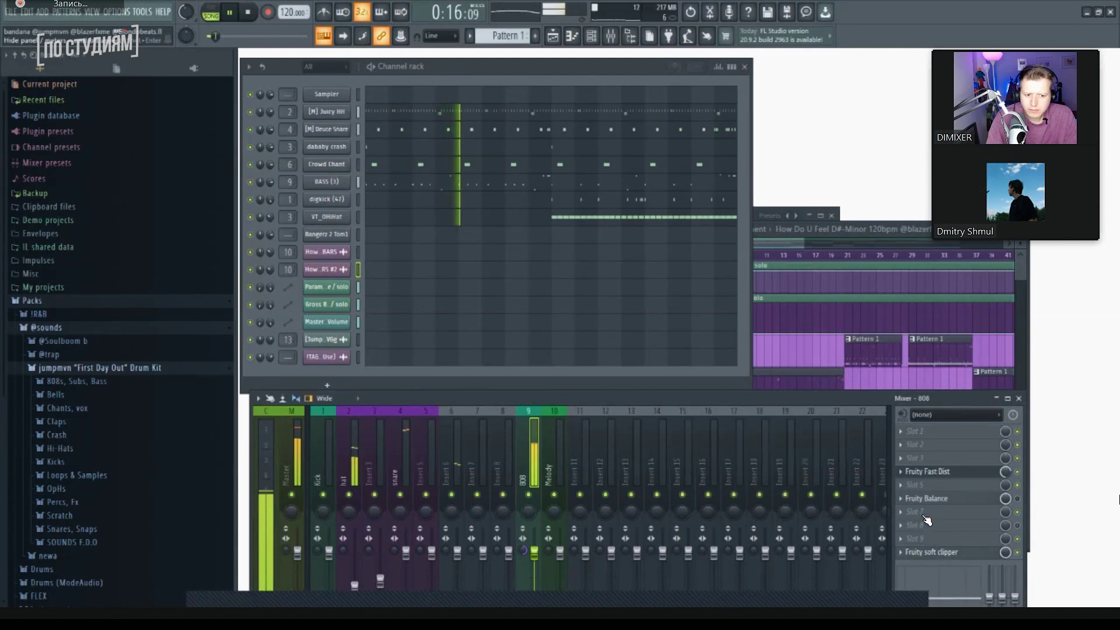
{"action": "left_click_drag", "start_coordinate": [840, 325], "coordinate": [799, 347]}
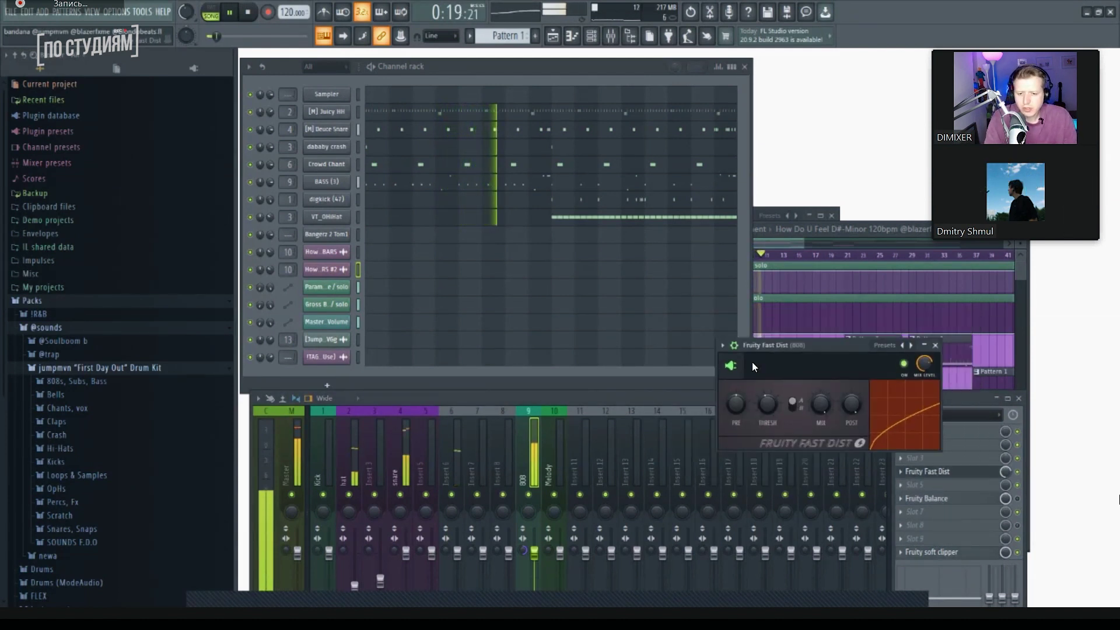
{"action": "left_click", "coordinate": [935, 345]}
{"action": "key", "text": "space"}
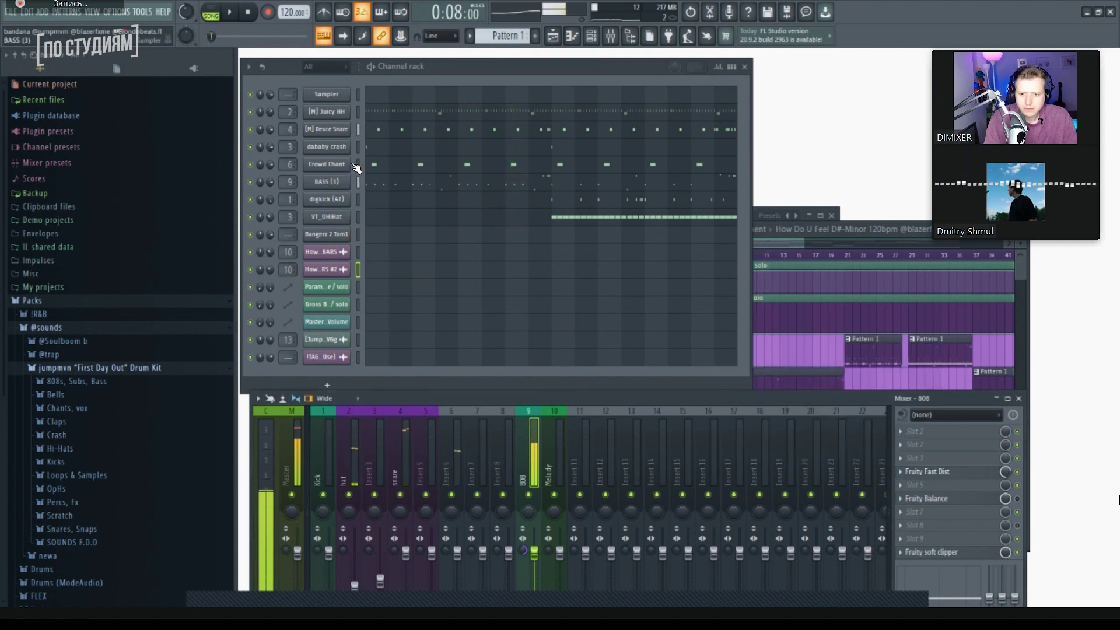
Step: Inspect the channel settings of the BASS (3) sampler, and close its window
{"action": "left_click", "coordinate": [357, 147]}
{"action": "left_click", "coordinate": [346, 181]}
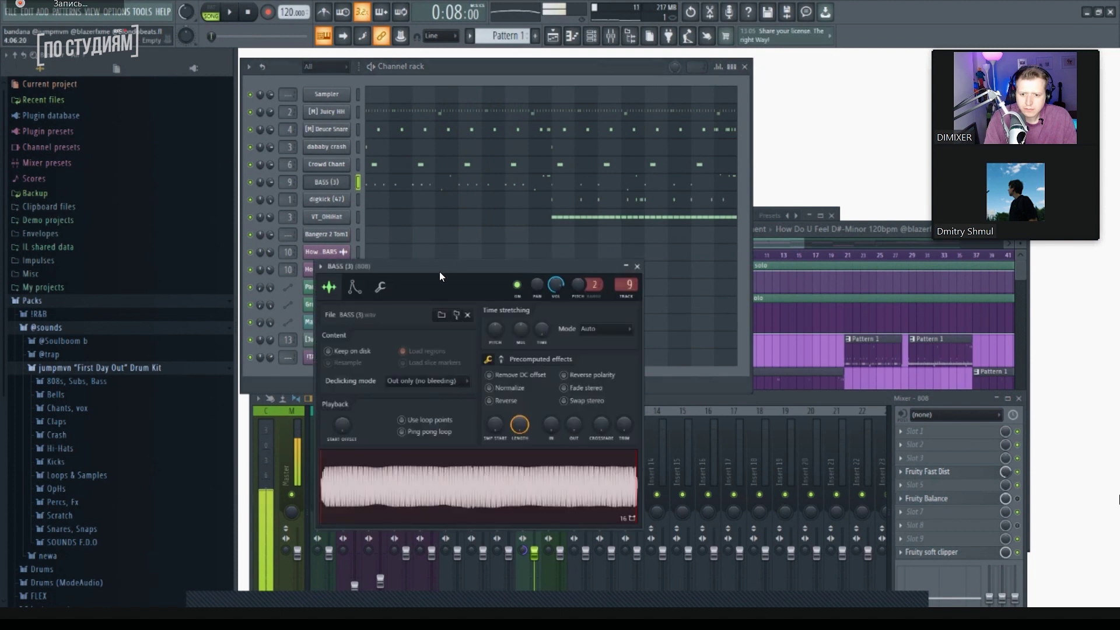
{"action": "left_click_drag", "start_coordinate": [439, 270], "coordinate": [457, 224]}
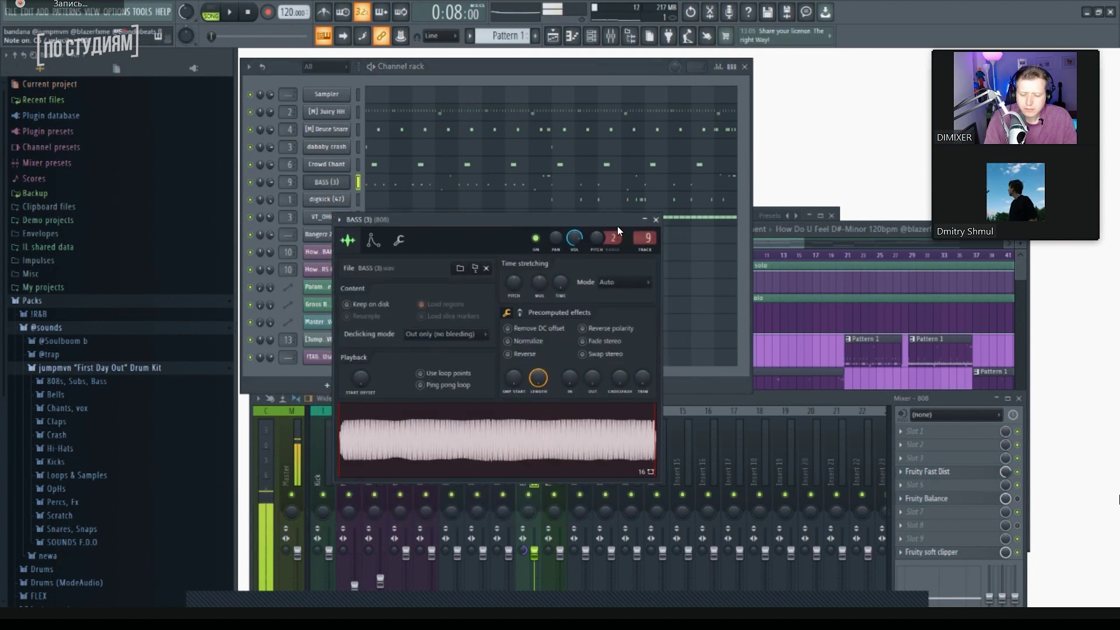
{"action": "left_click", "coordinate": [656, 220]}
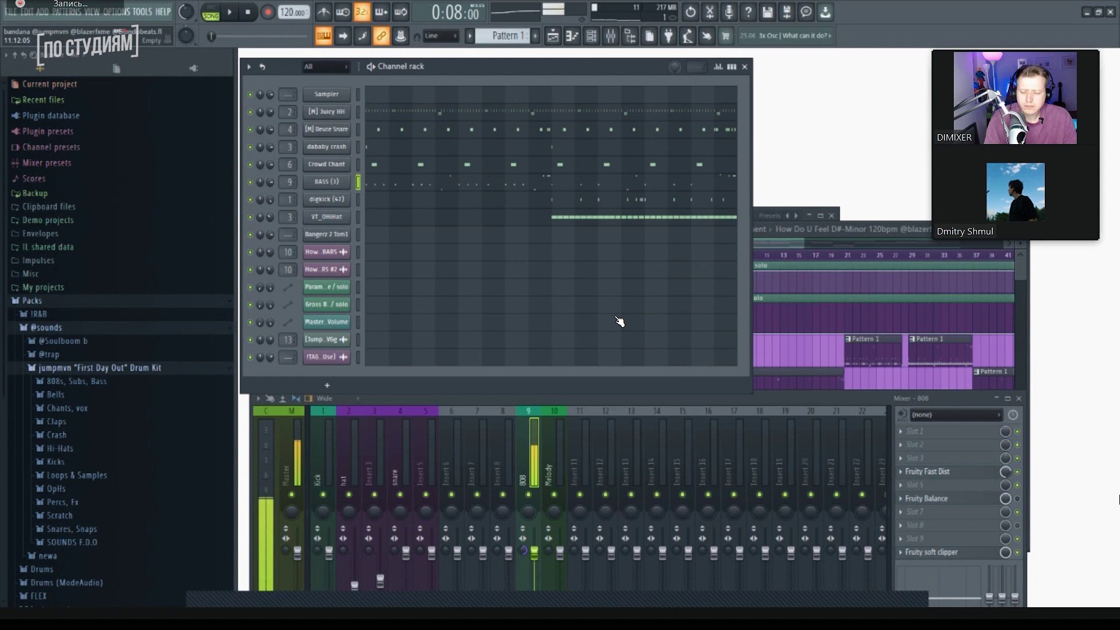
Step: Inspect the channel settings of the [M] Juicy HH sampler, moving its window clear of the channel rack
{"action": "key", "text": "space"}
{"action": "left_click", "coordinate": [327, 112]}
{"action": "left_click_drag", "start_coordinate": [468, 199], "coordinate": [755, 212]}
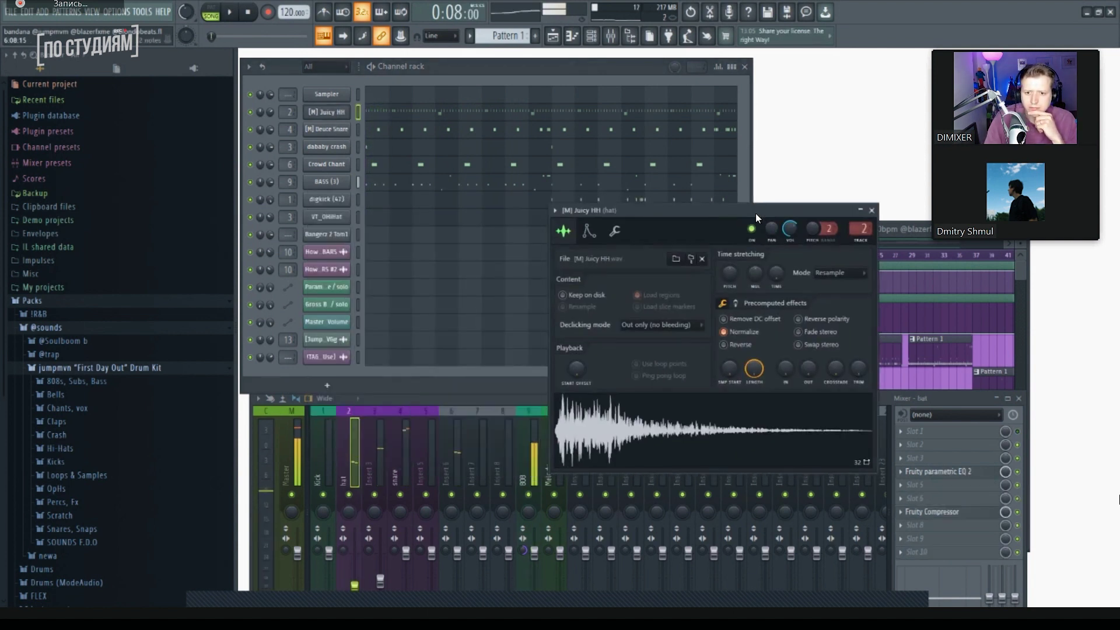
{"action": "key", "text": "z"}
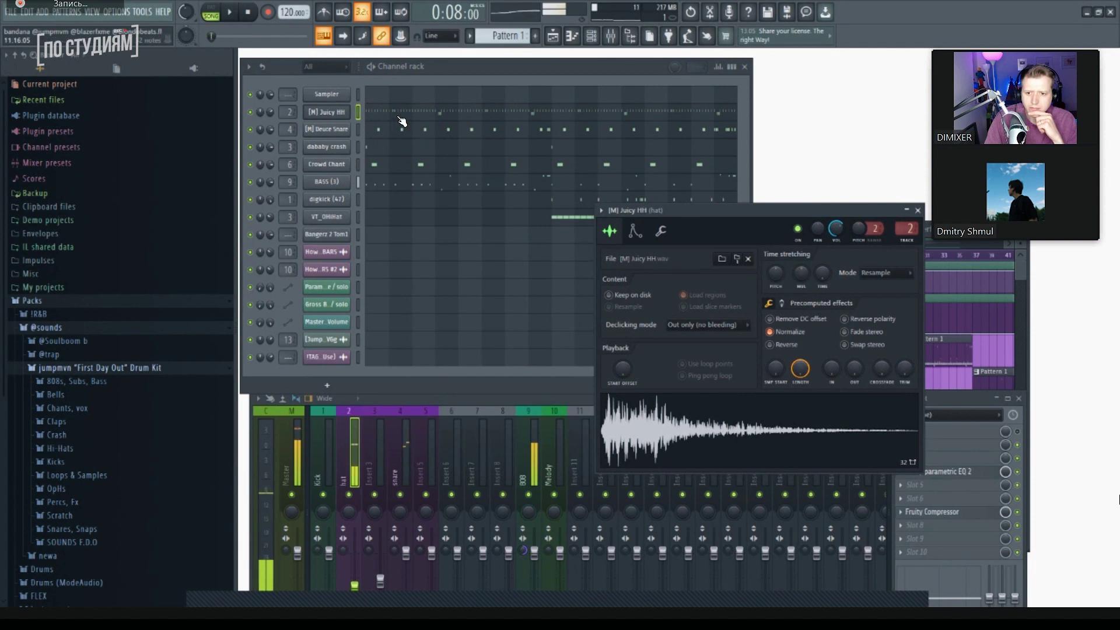
Step: Open the [M] Juicy HH piano roll, play the start of the hi-hat part, and stop playback
{"action": "key", "text": "F7"}
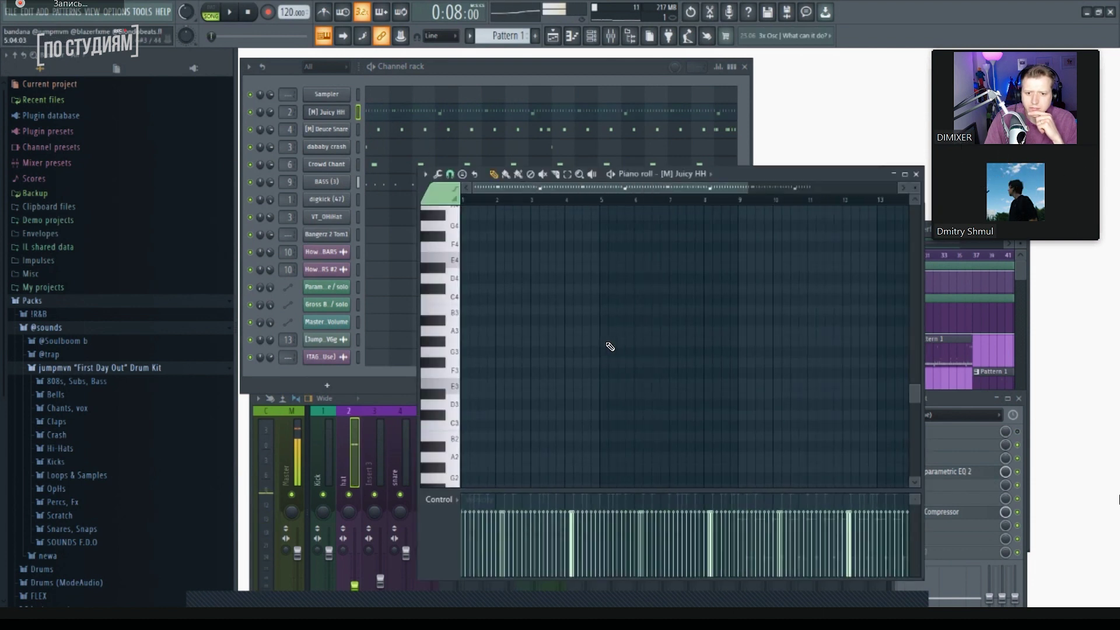
{"action": "key", "text": "space"}
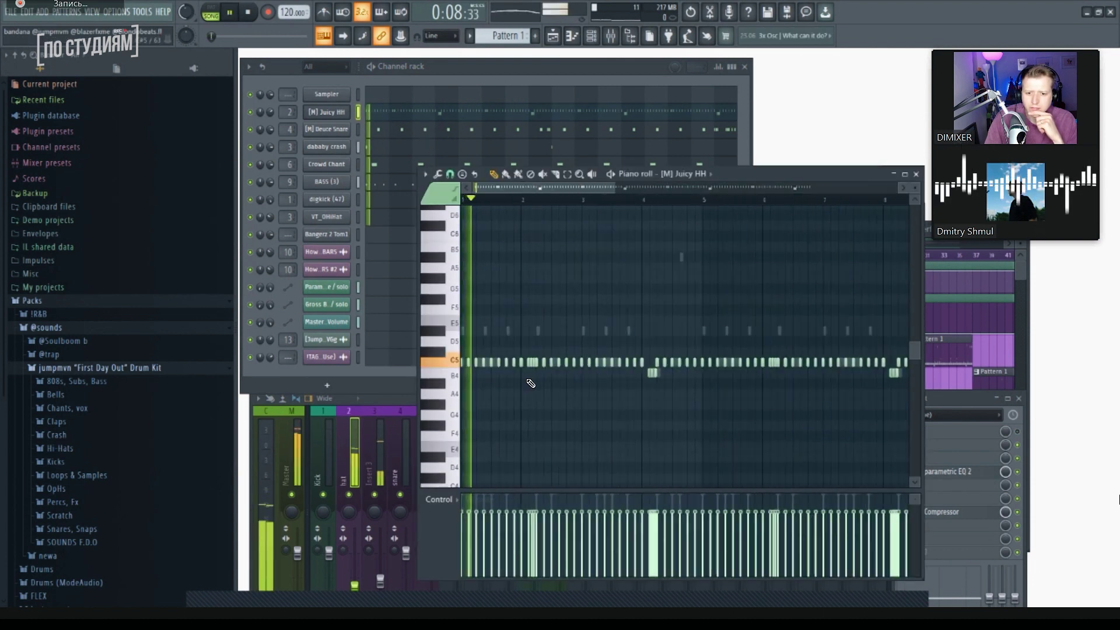
{"action": "scroll", "coordinate": [530, 384], "scroll_direction": "up", "scroll_amount": 2}
{"action": "key", "text": "space"}
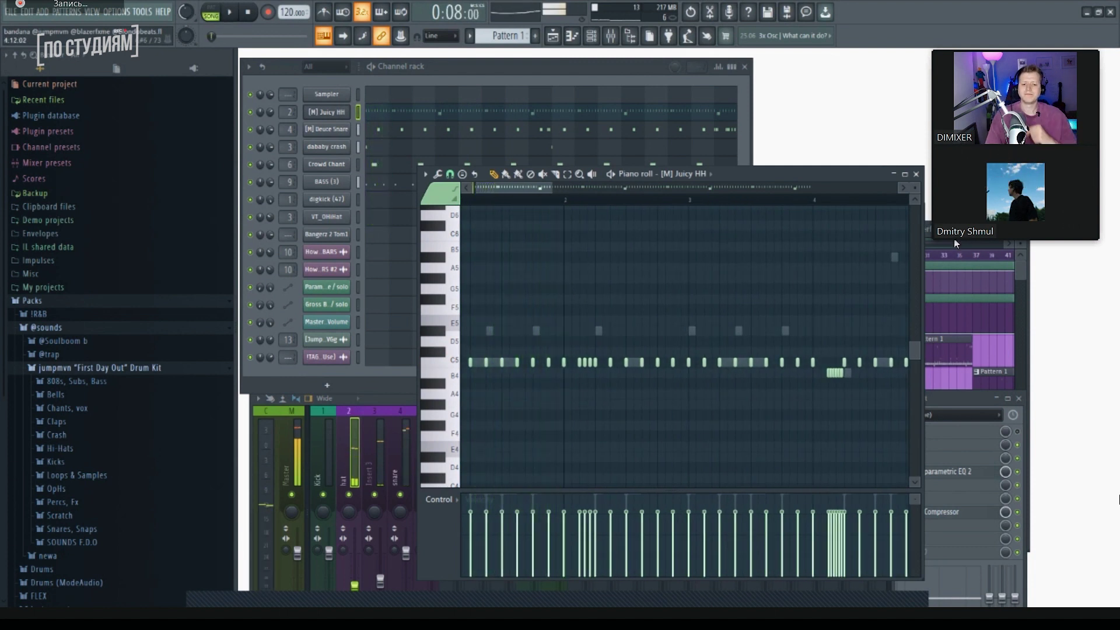
Step: Reposition the piano roll window and play the [M] Juicy HH notes again from bar 5 of the arrangement
{"action": "key", "text": "F5"}
{"action": "left_click_drag", "start_coordinate": [770, 171], "coordinate": [794, 120]}
{"action": "scroll", "coordinate": [702, 278], "scroll_direction": "down", "scroll_amount": 3}
{"action": "scroll", "coordinate": [530, 312], "scroll_direction": "up", "scroll_amount": 3}
{"action": "key", "text": "space"}
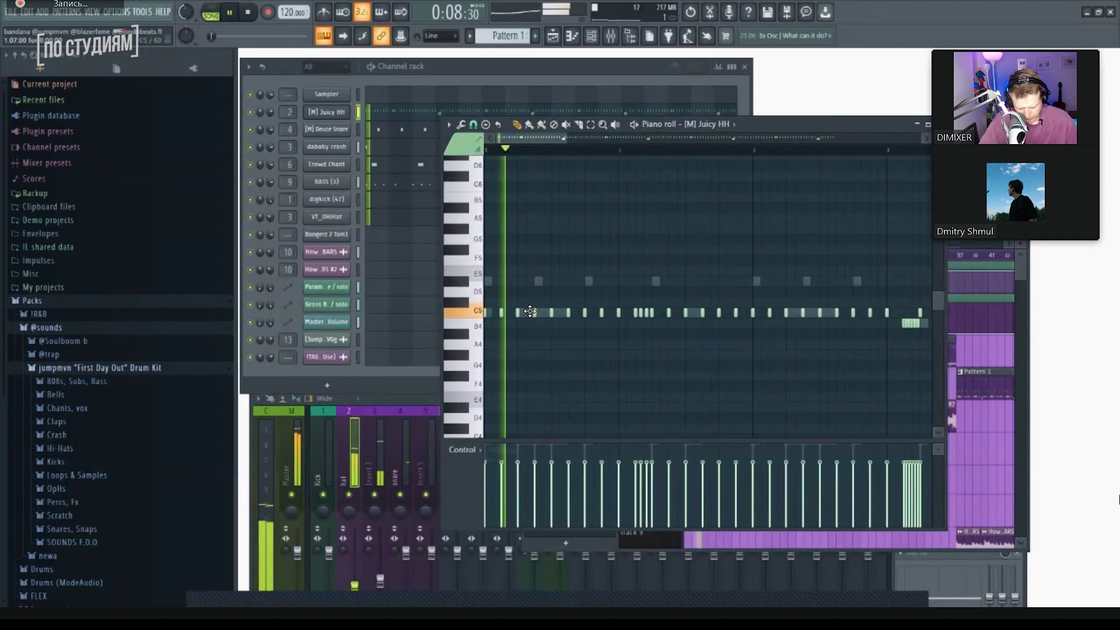
{"action": "scroll", "coordinate": [632, 358], "scroll_direction": "down", "scroll_amount": 3}
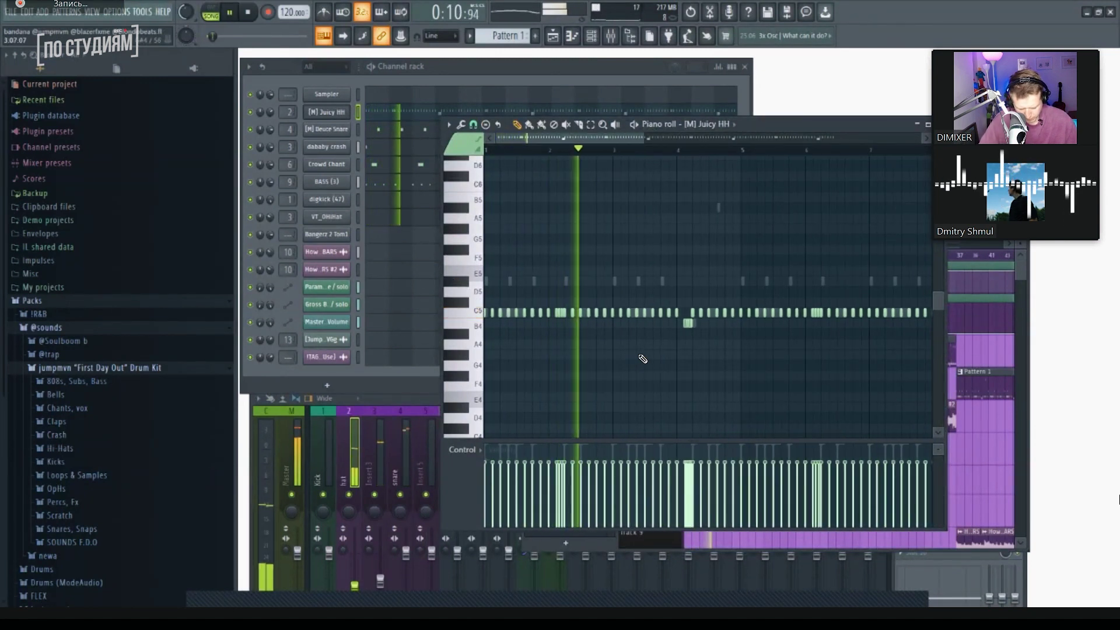
{"action": "scroll", "coordinate": [642, 359], "scroll_direction": "down", "scroll_amount": 2}
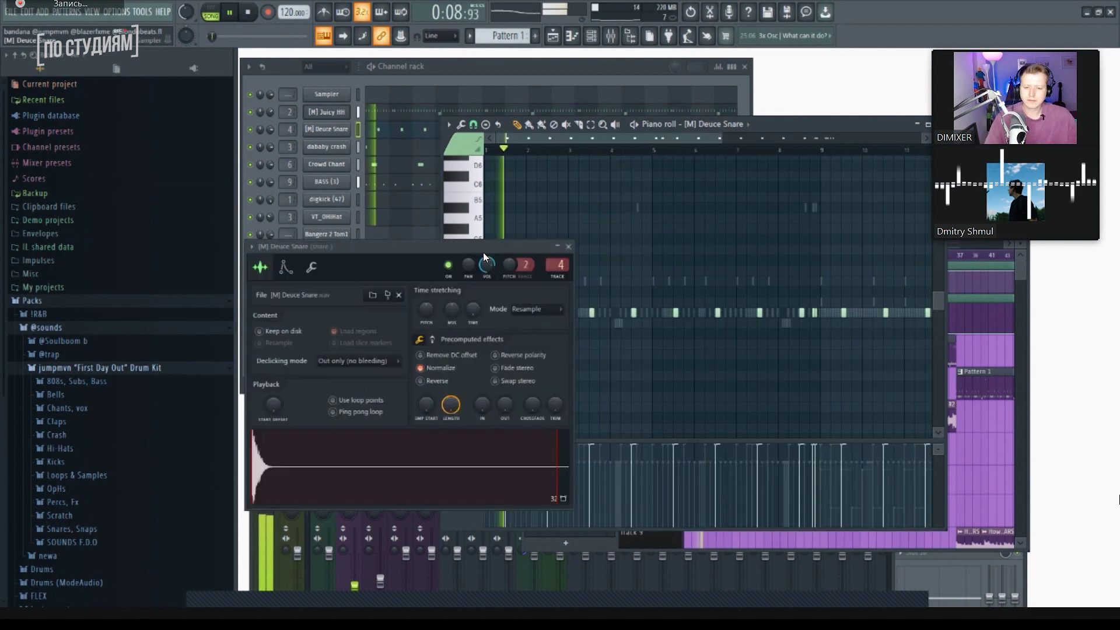
Step: Examine the [M] Deuce Snare channel settings and piano roll during playback, placing both windows so they can be read together
{"action": "left_click_drag", "start_coordinate": [483, 253], "coordinate": [477, 294]}
{"action": "left_click_drag", "start_coordinate": [885, 116], "coordinate": [922, 116]}
{"action": "scroll", "coordinate": [589, 266], "scroll_direction": "down", "scroll_amount": 4}
{"action": "scroll", "coordinate": [548, 281], "scroll_direction": "up", "scroll_amount": 5}
{"action": "scroll", "coordinate": [545, 280], "scroll_direction": "down", "scroll_amount": 1}
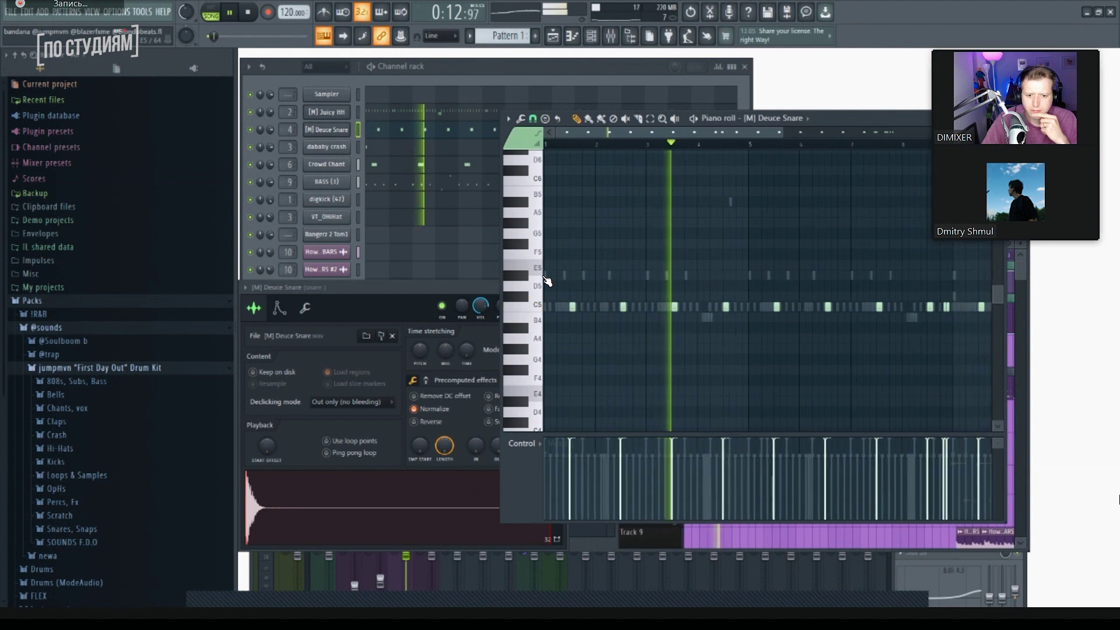
{"action": "scroll", "coordinate": [546, 282], "scroll_direction": "down", "scroll_amount": 2}
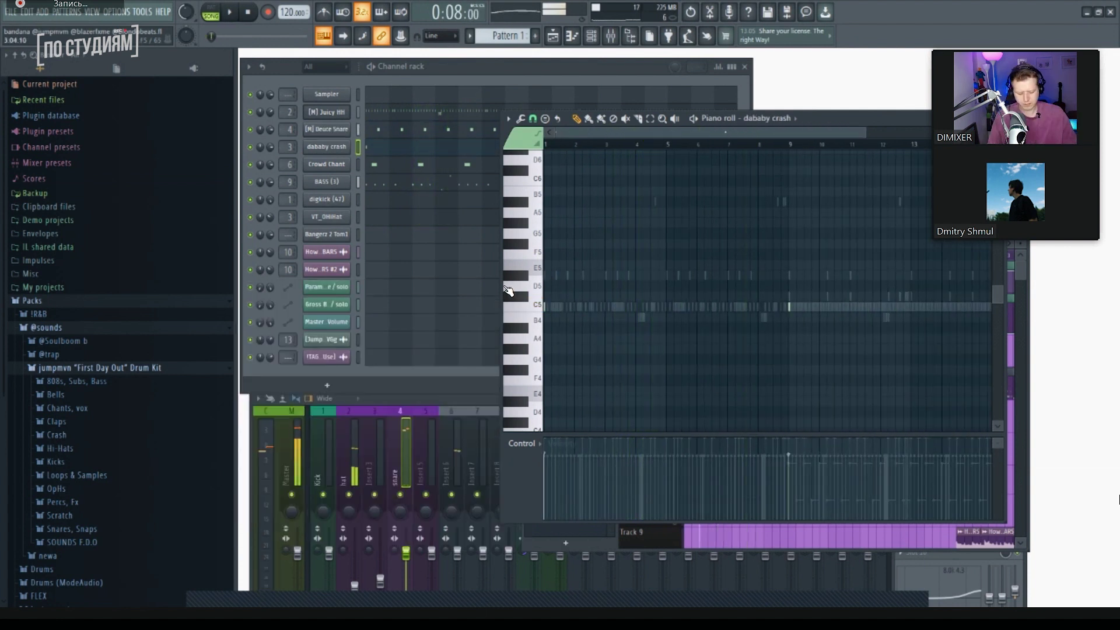
Step: Examine the dababy crash and Crowd Chant notes in the piano roll while playing the pattern
{"action": "scroll", "coordinate": [539, 290], "scroll_direction": "up", "scroll_amount": 2}
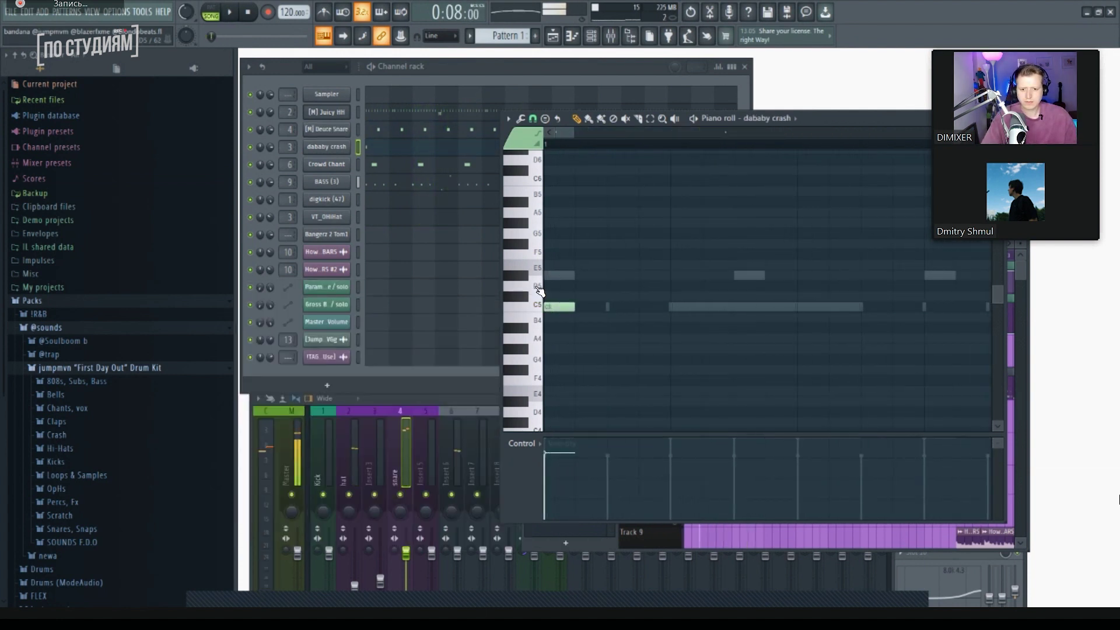
{"action": "key", "text": "space"}
{"action": "scroll", "coordinate": [540, 290], "scroll_direction": "down", "scroll_amount": 2}
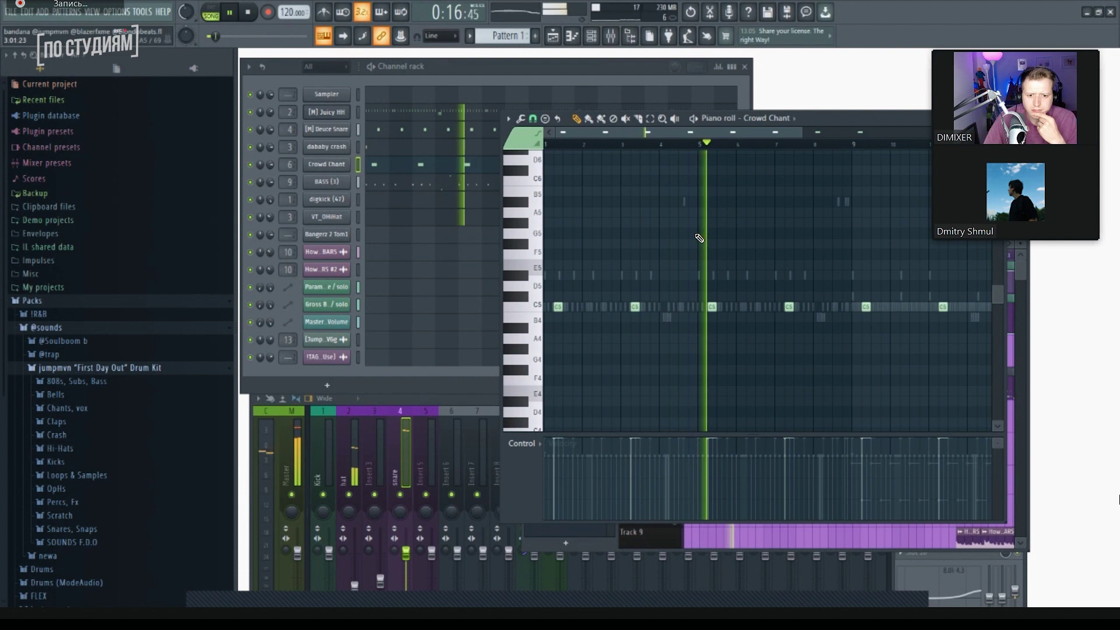
{"action": "scroll", "coordinate": [695, 240], "scroll_direction": "down", "scroll_amount": 2}
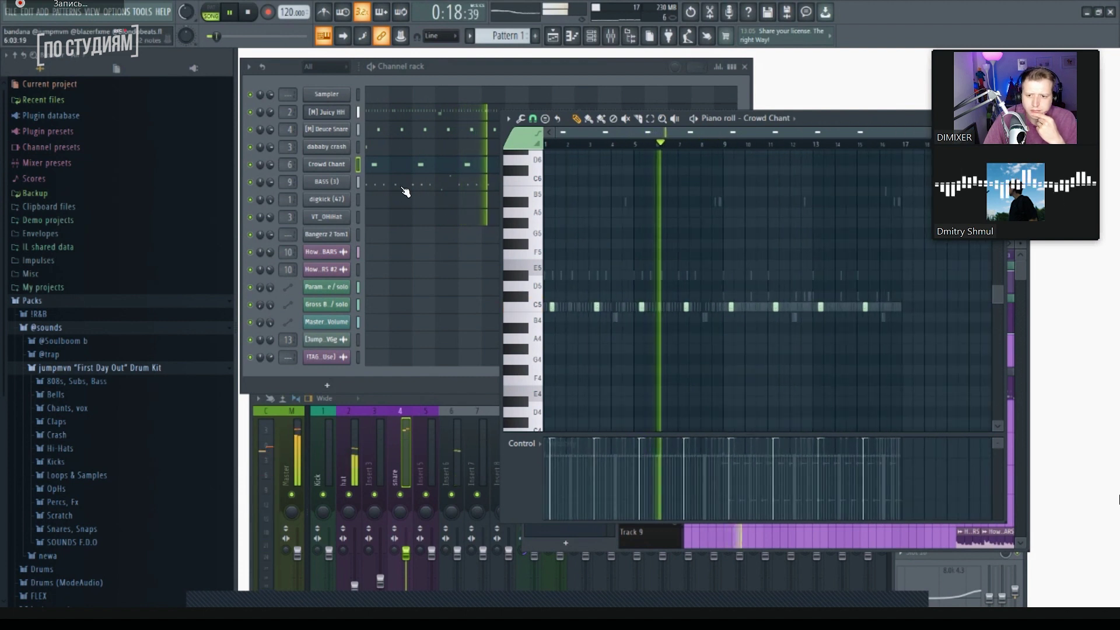
Step: Open the BASS (3) notes in the piano roll and play the pattern from bar 5 of the arrangement
{"action": "left_click", "coordinate": [406, 191]}
{"action": "key", "text": "space"}
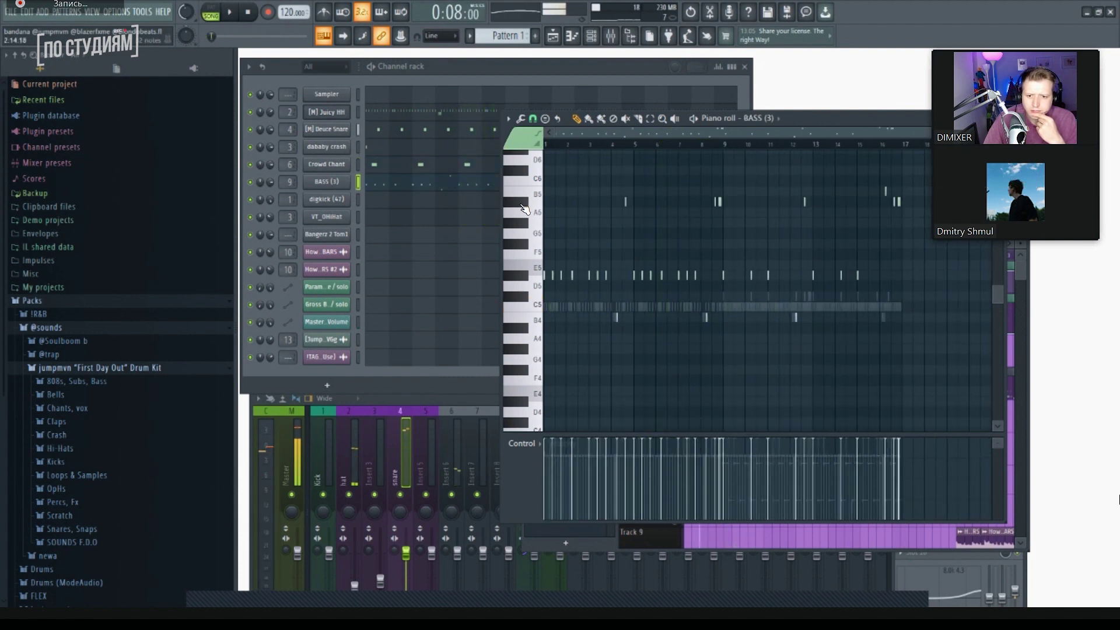
{"action": "scroll", "coordinate": [537, 251], "scroll_direction": "up", "scroll_amount": 3}
{"action": "key", "text": "space"}
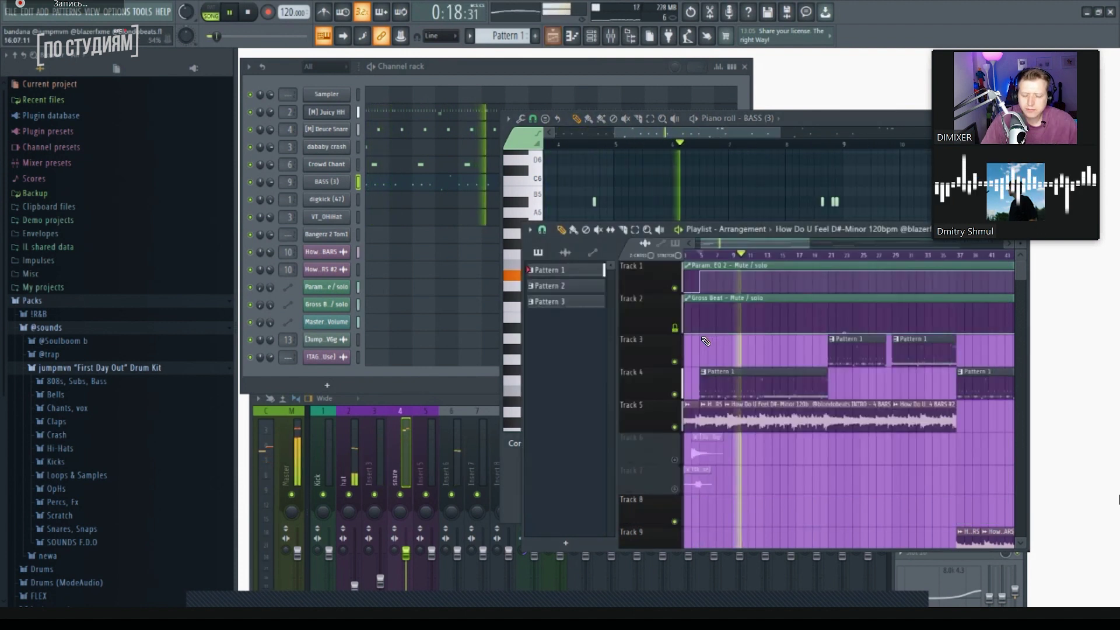
Step: Look over the playlist during playback and examine the digkick (47) notes in the piano roll
{"action": "key", "text": "F5"}
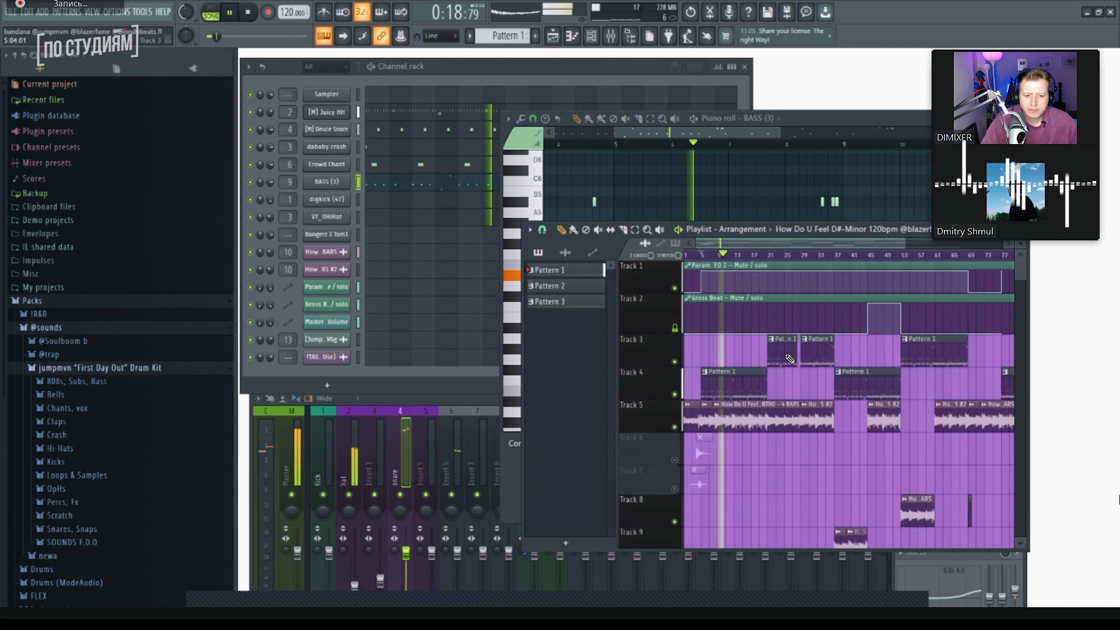
{"action": "scroll", "coordinate": [795, 263], "scroll_direction": "up", "scroll_amount": 2}
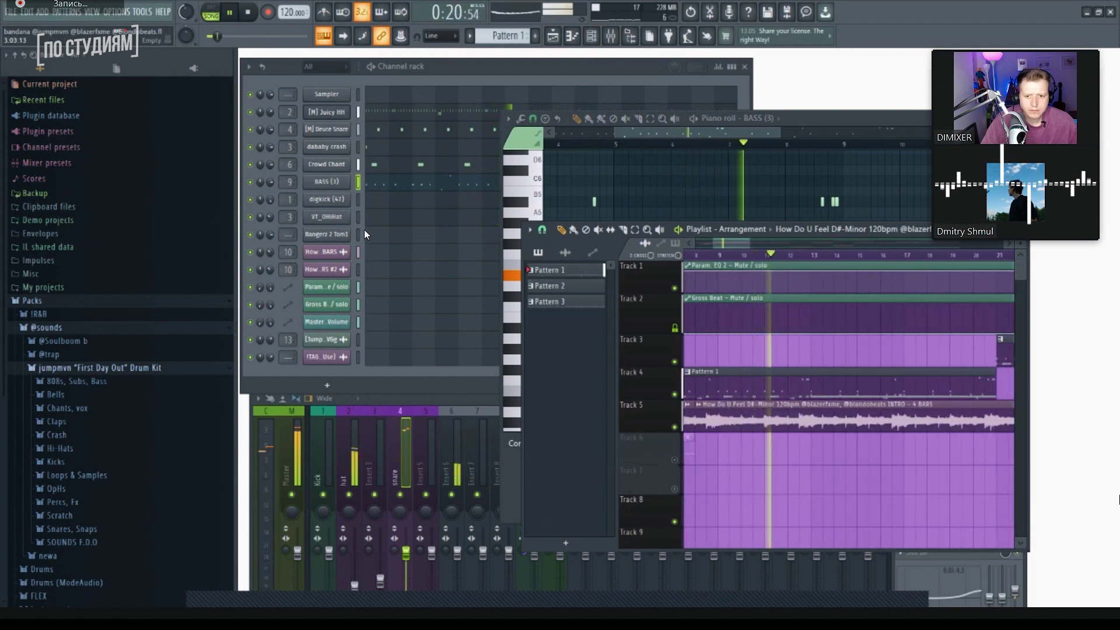
{"action": "left_click", "coordinate": [392, 201]}
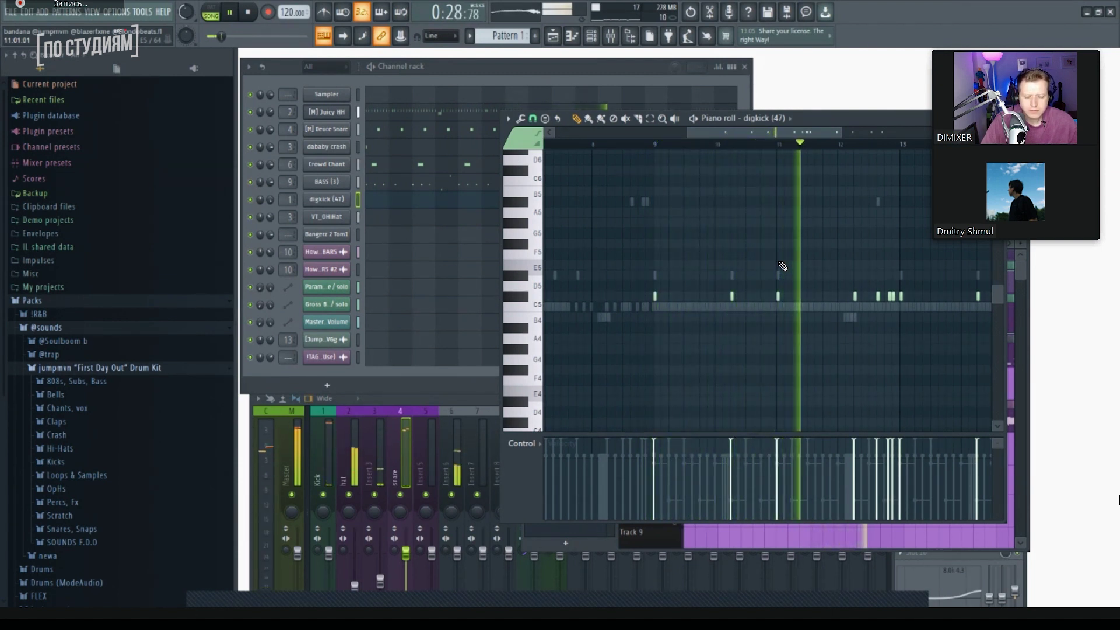
{"action": "scroll", "coordinate": [782, 266], "scroll_direction": "down", "scroll_amount": 3}
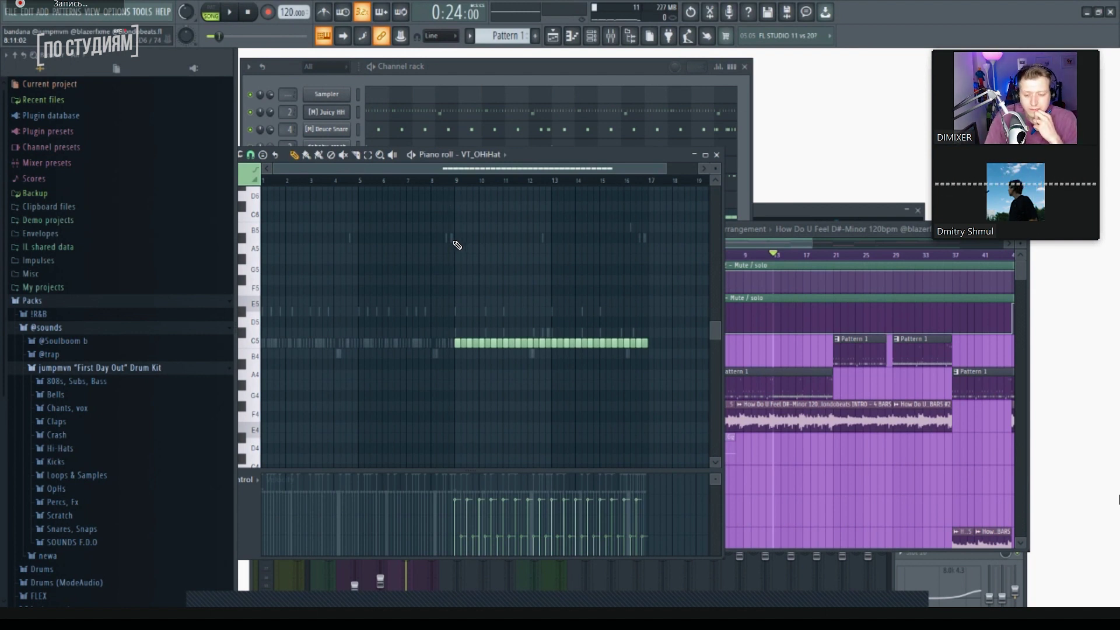
Step: Play the VT_OHiHat notes in the piano roll from bar 9 of the pattern and examine their full extent
{"action": "scroll", "coordinate": [465, 250], "scroll_direction": "up", "scroll_amount": 4}
{"action": "key", "text": "space"}
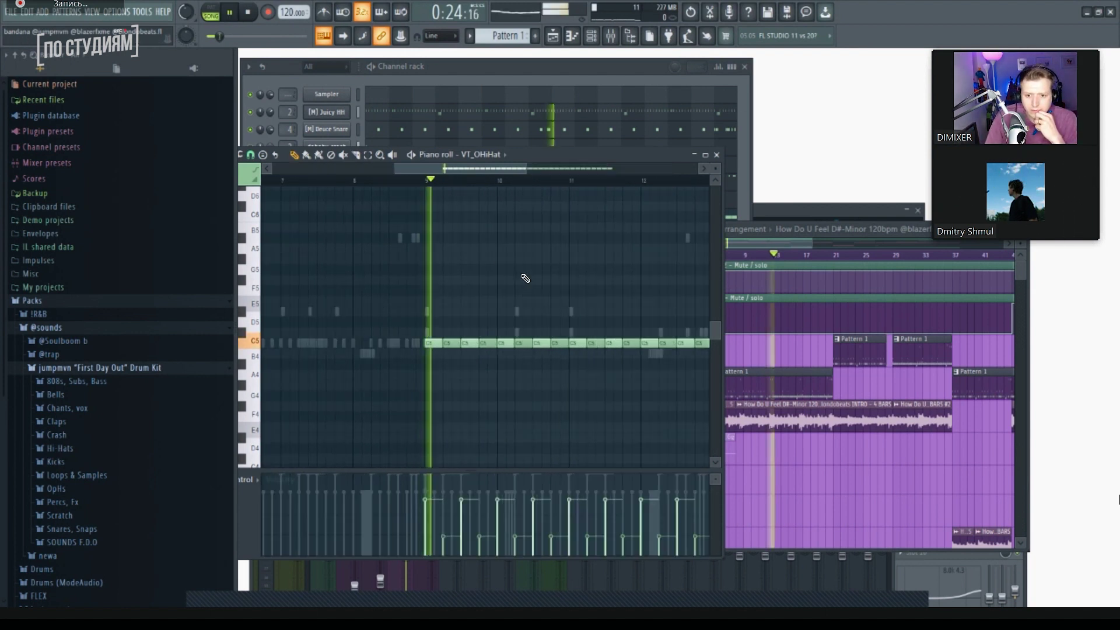
{"action": "scroll", "coordinate": [686, 279], "scroll_direction": "up", "scroll_amount": 2}
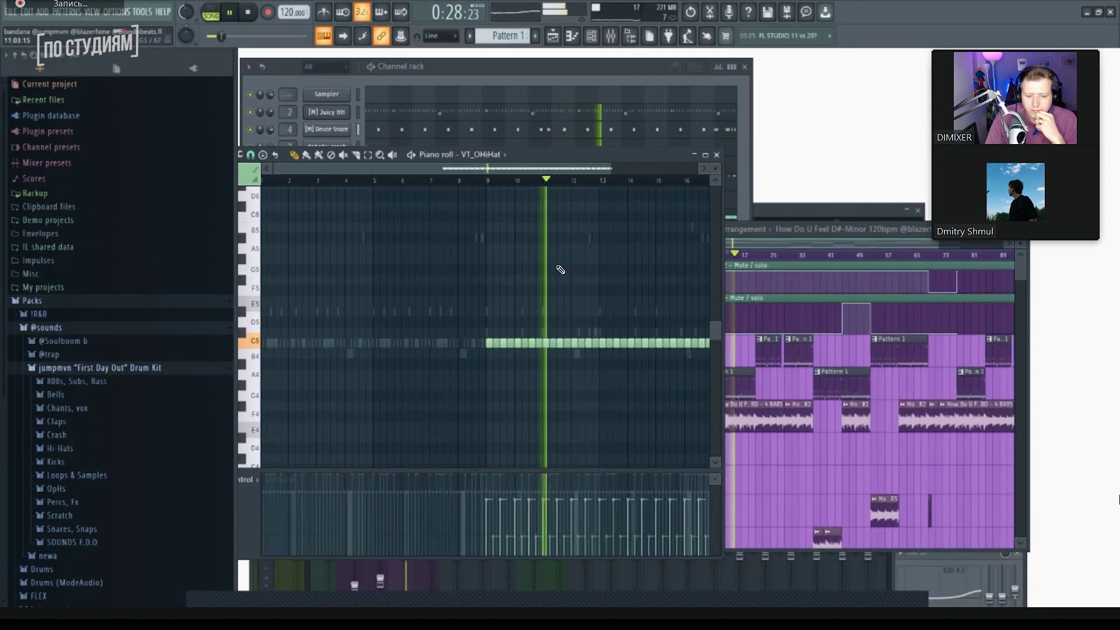
{"action": "scroll", "coordinate": [710, 188], "scroll_direction": "down", "scroll_amount": 6}
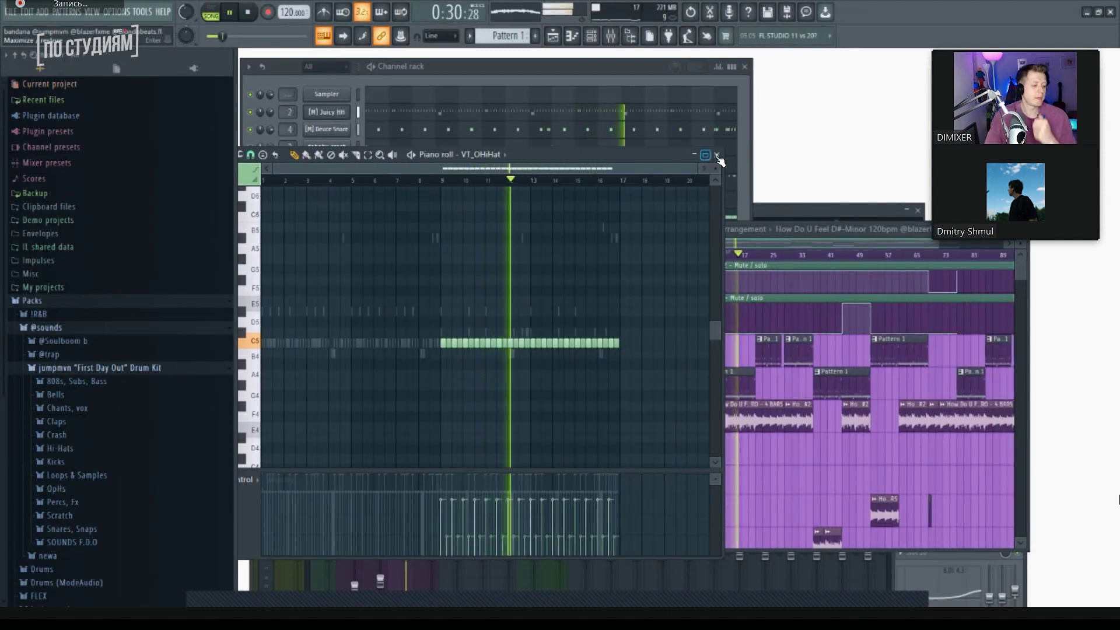